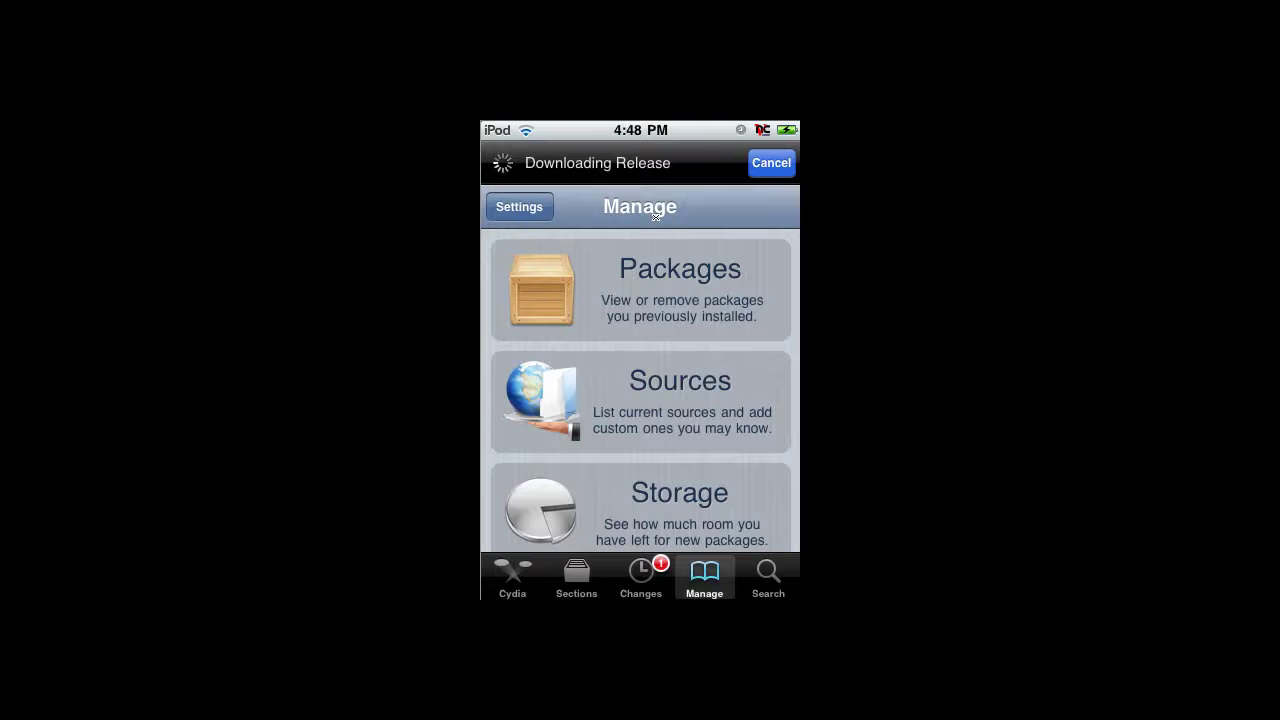
# Check the Hackulo.us repository's packages from Cydia's Sources list, then put the sources into edit mode
pyautogui.click(680, 400)
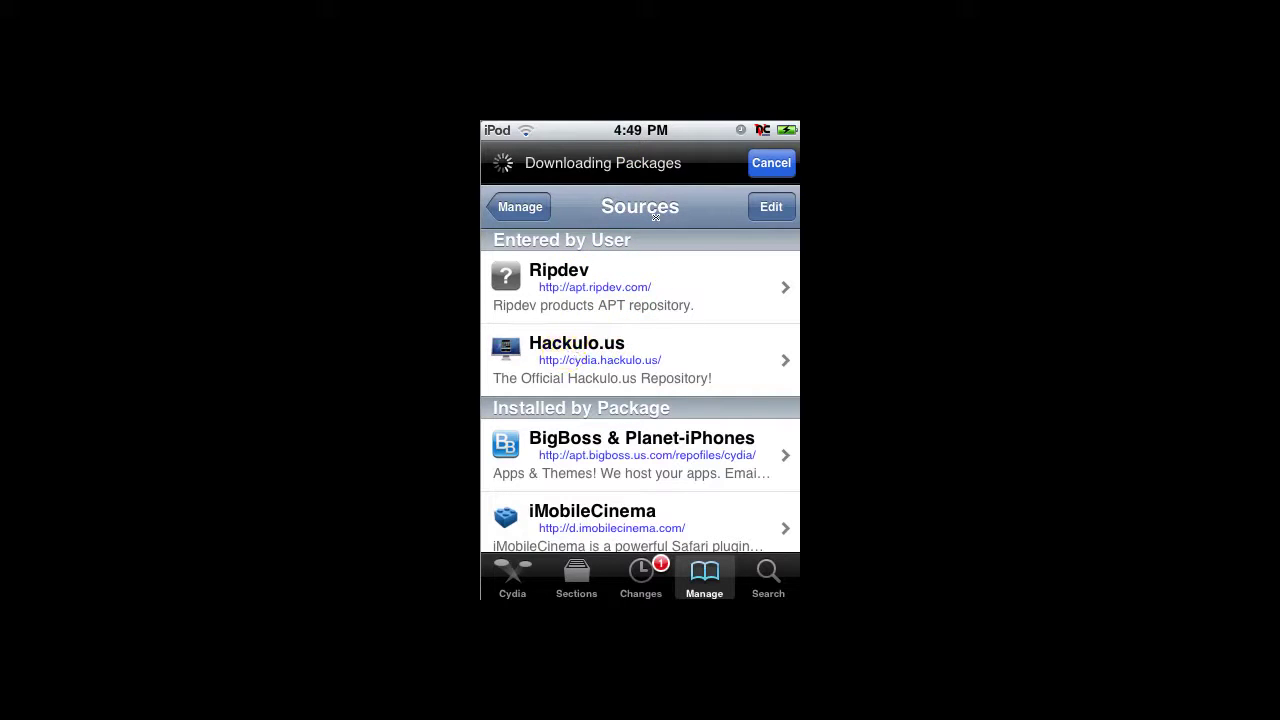
pyautogui.click(550, 343)
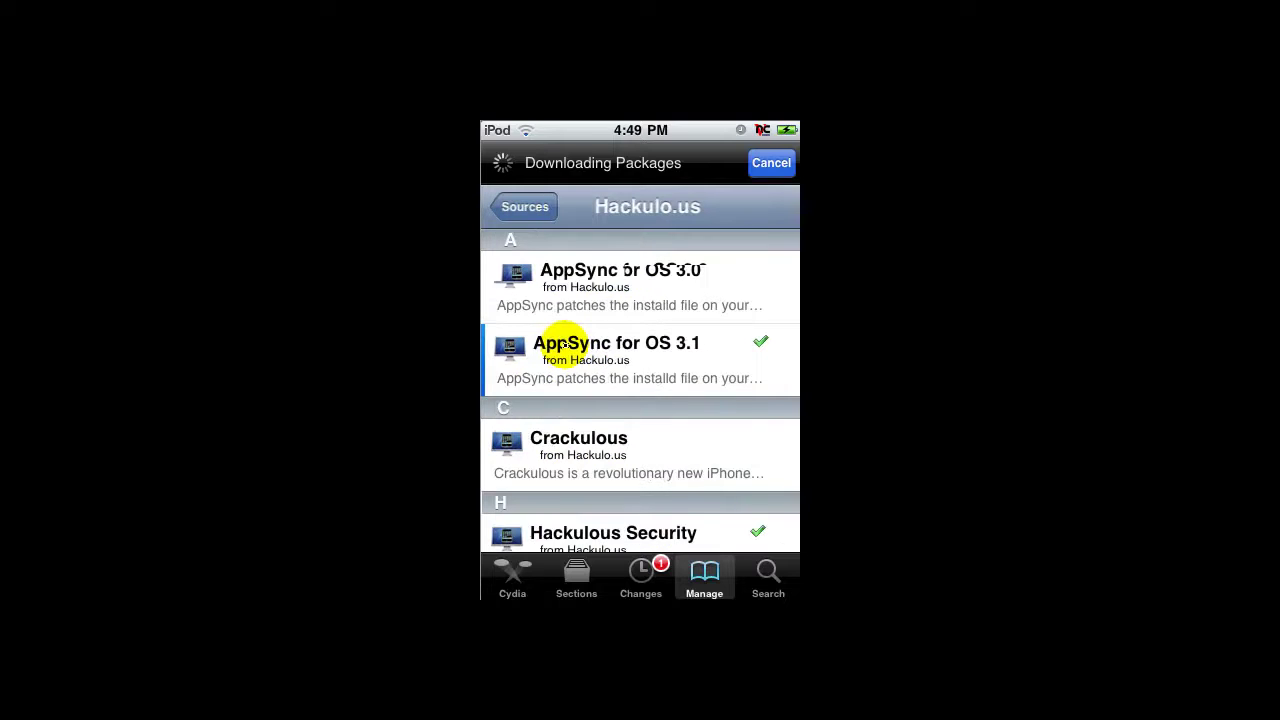
pyautogui.click(531, 210)
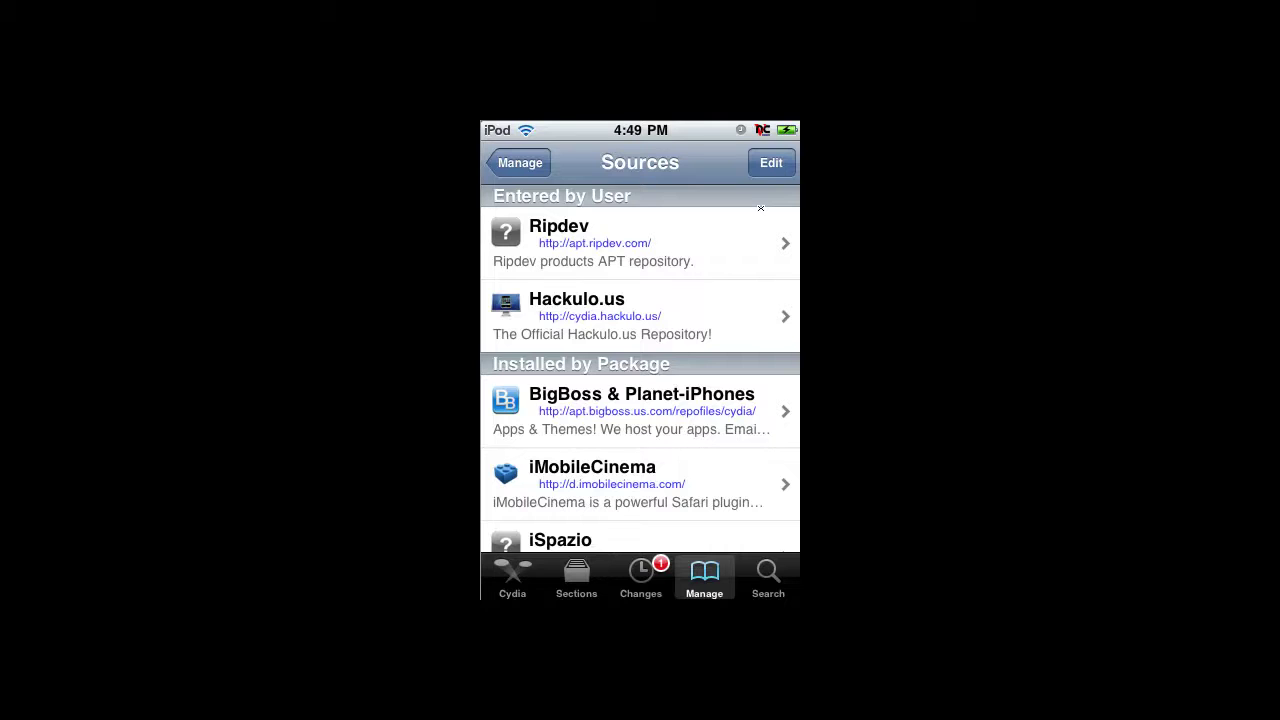
pyautogui.click(775, 176)
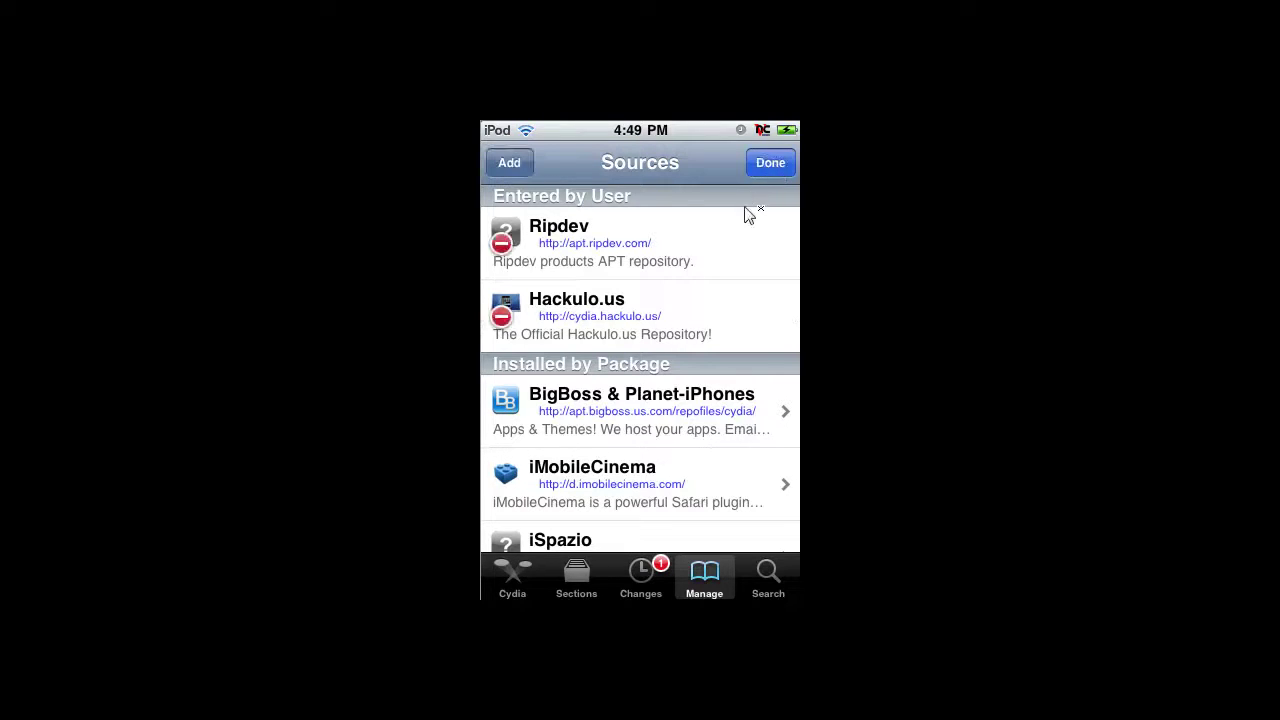
pyautogui.click(512, 166)
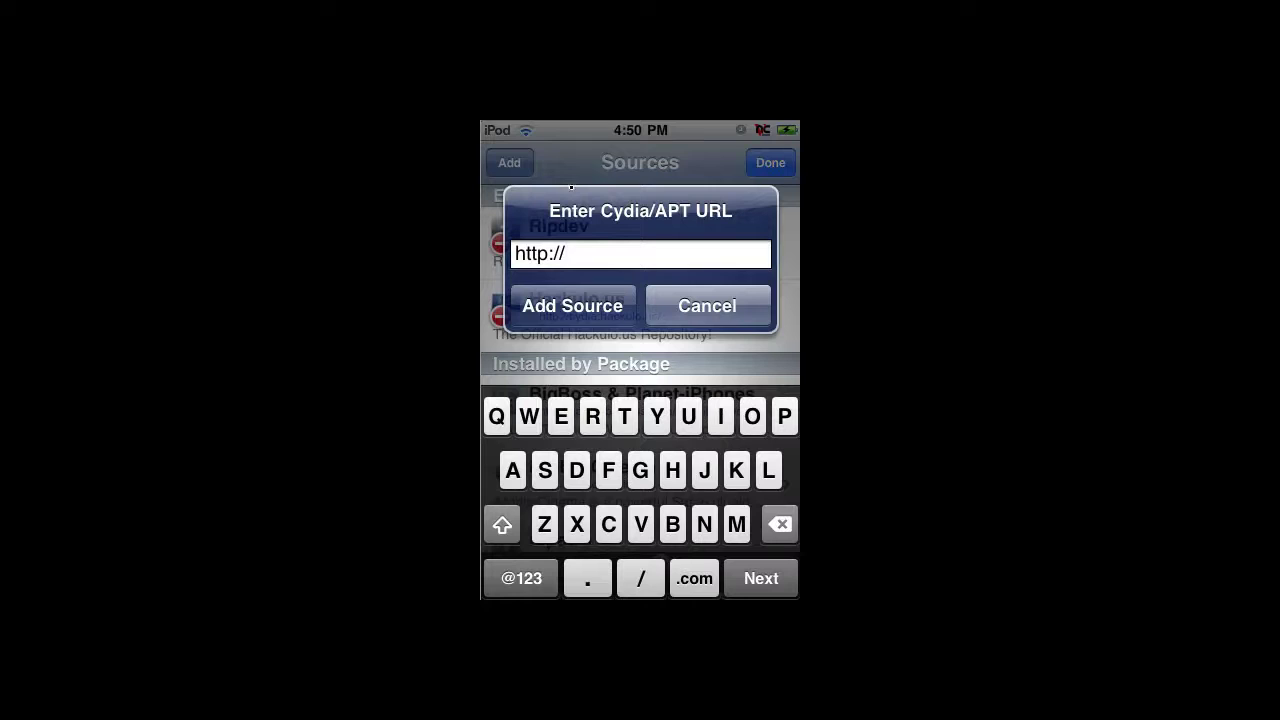
pyautogui.write('cydia.')
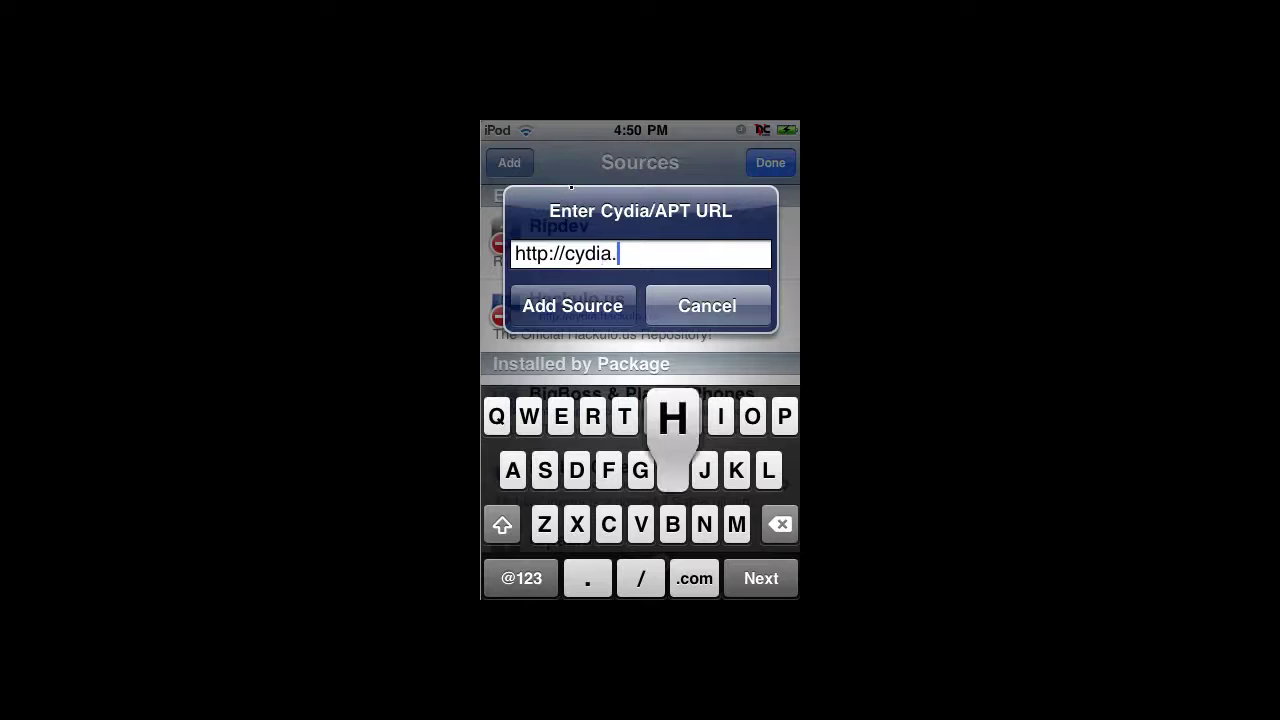
pyautogui.write('hackulo')
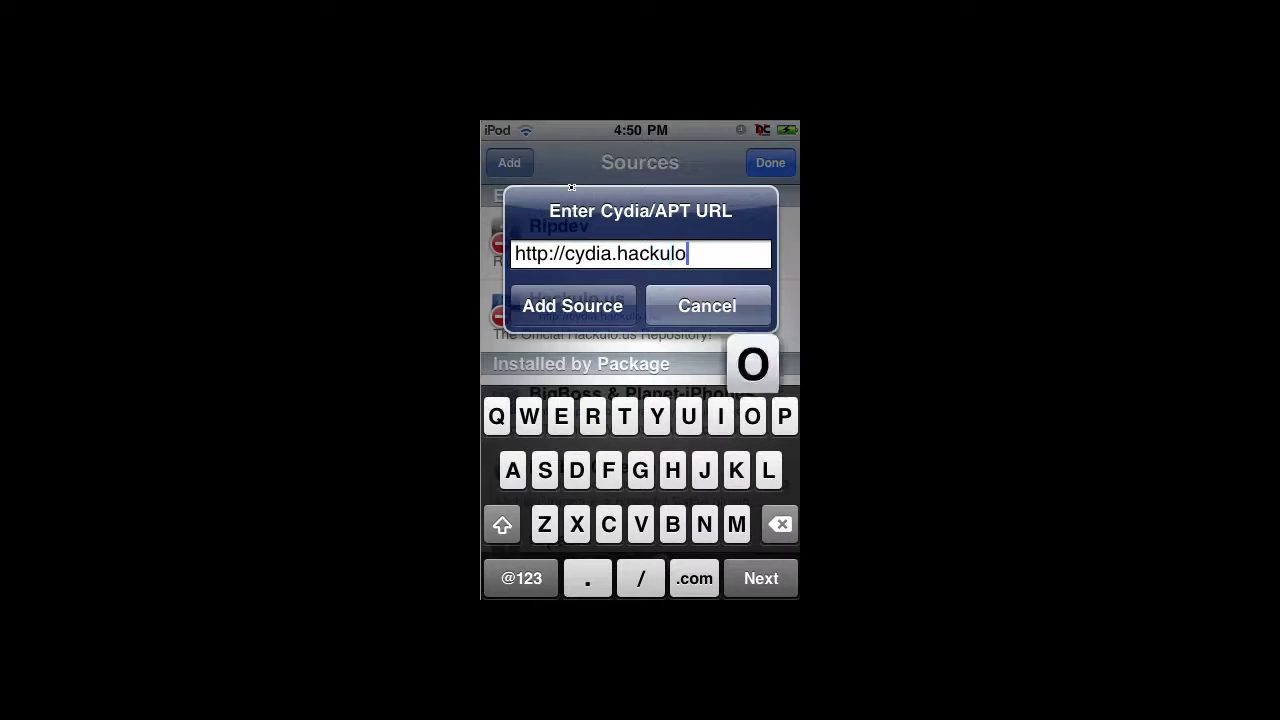
pyautogui.write('.u')
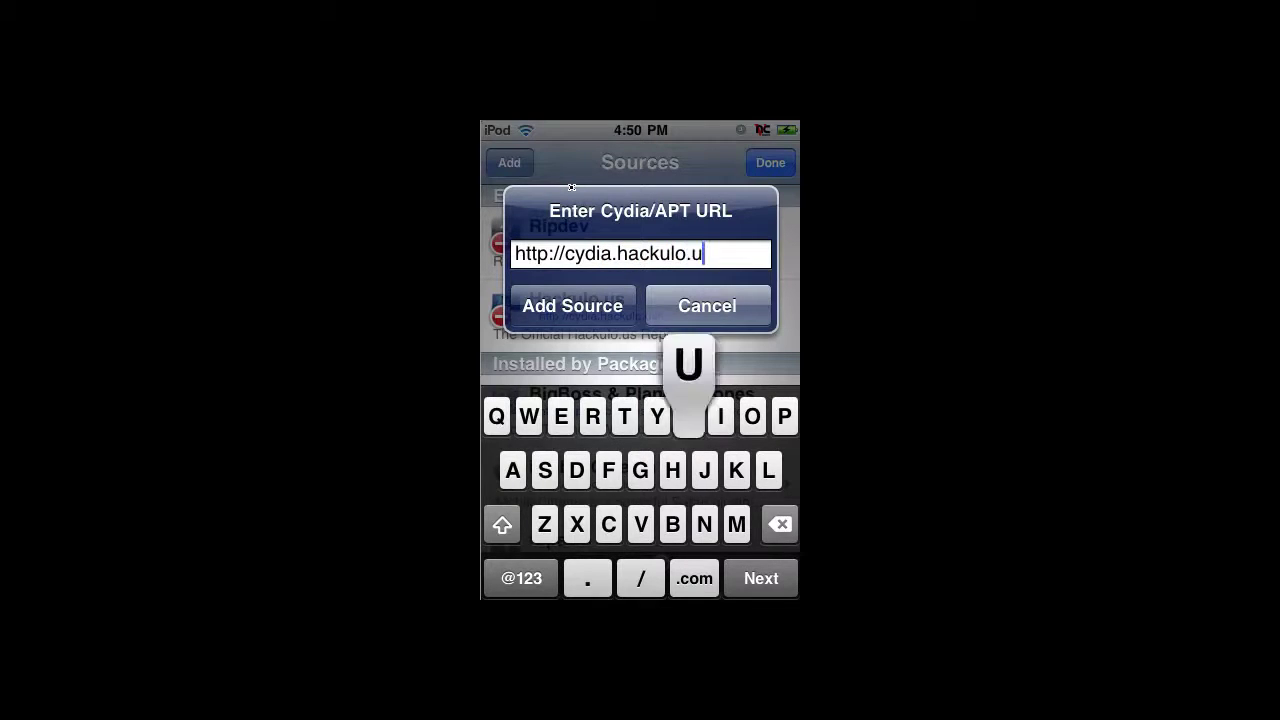
pyautogui.write('s')
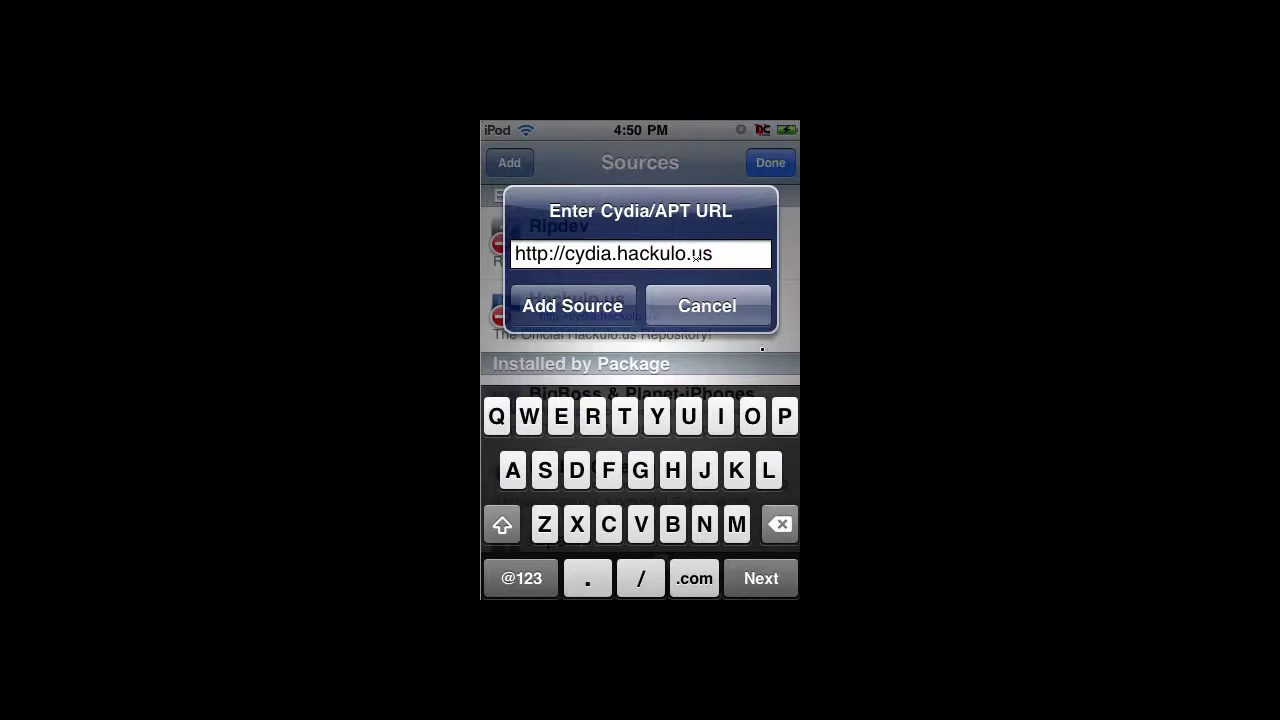
pyautogui.click(593, 305)
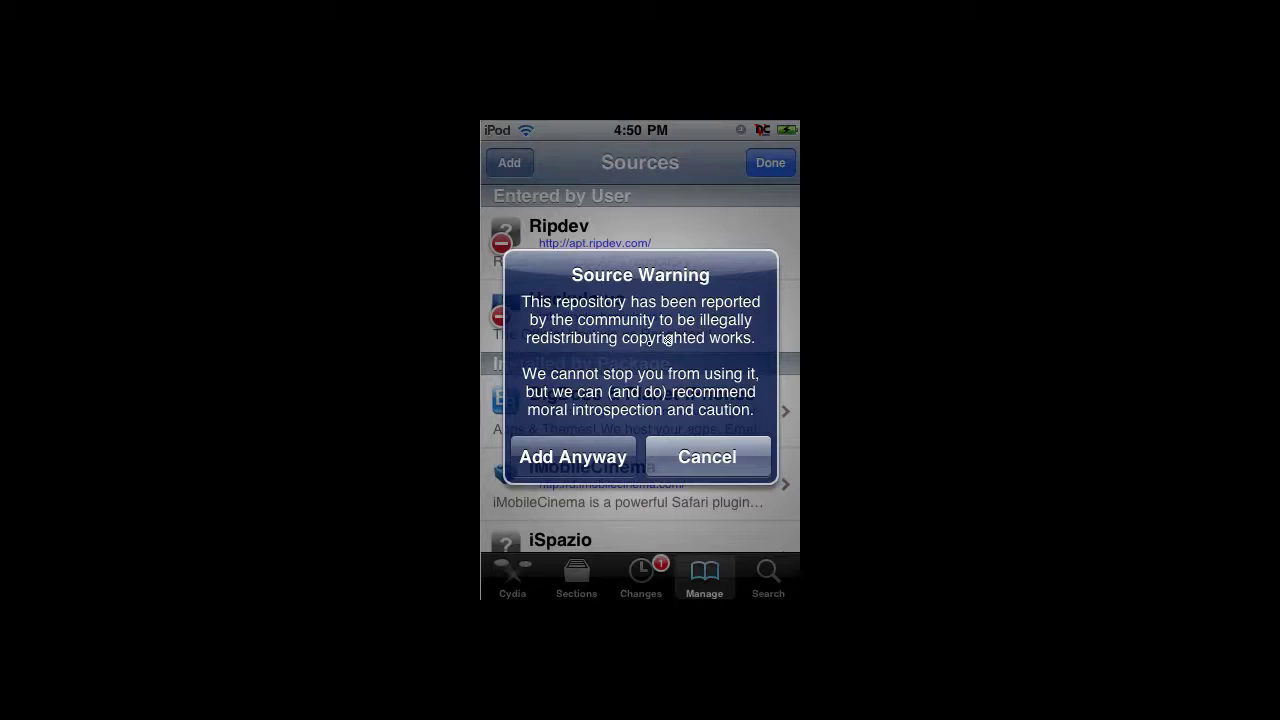
# Choose Add Anyway on the copyright Source Warning so the Hackulo.us update runs
pyautogui.click(585, 466)
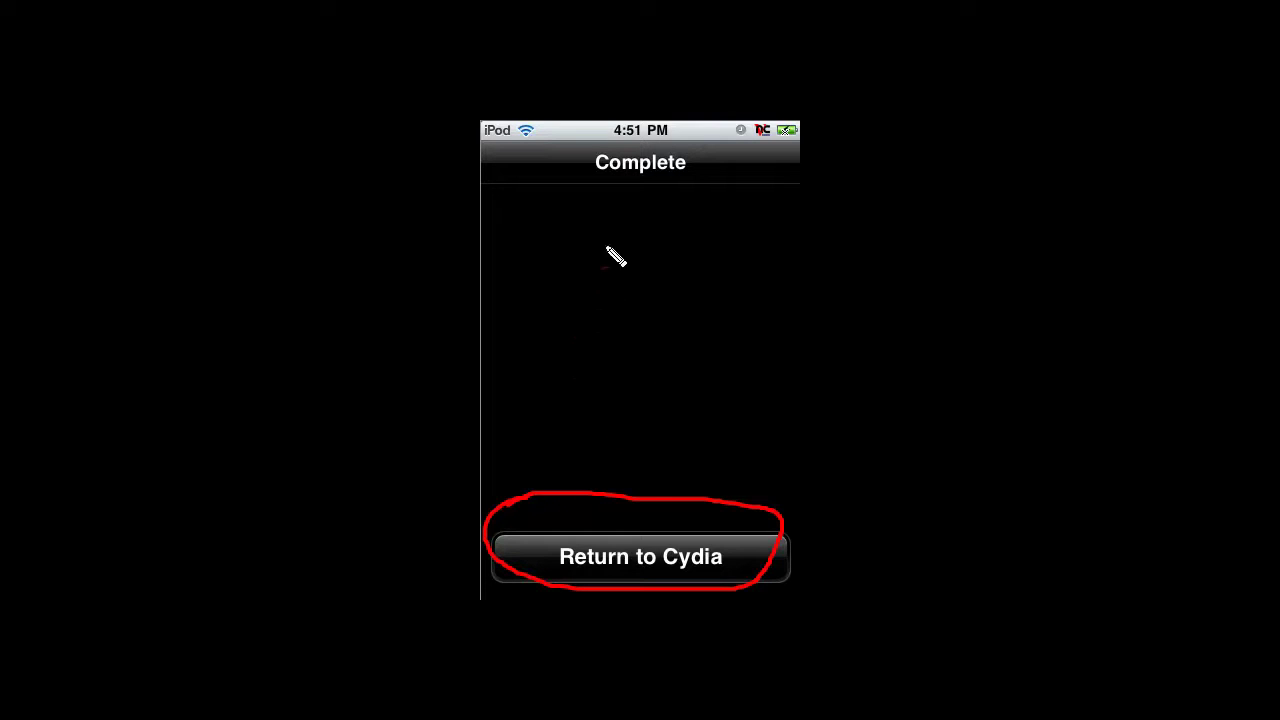
# Return to Cydia after the update, exit edit mode, and open Hackulo.us's package list
pyautogui.click(640, 556)
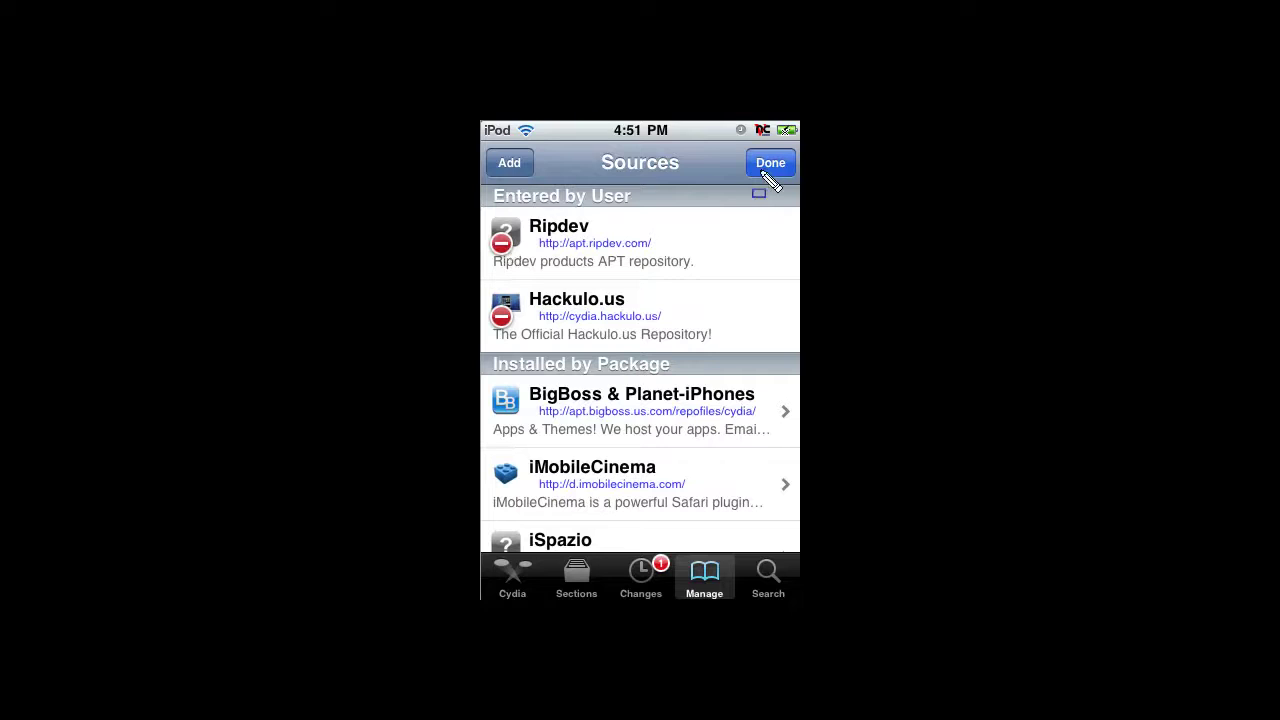
pyautogui.moveTo(771, 157)
pyautogui.mouseDown()
pyautogui.moveTo(755, 222)
pyautogui.moveTo(740, 150)
pyautogui.mouseUp()
pyautogui.click(770, 162)
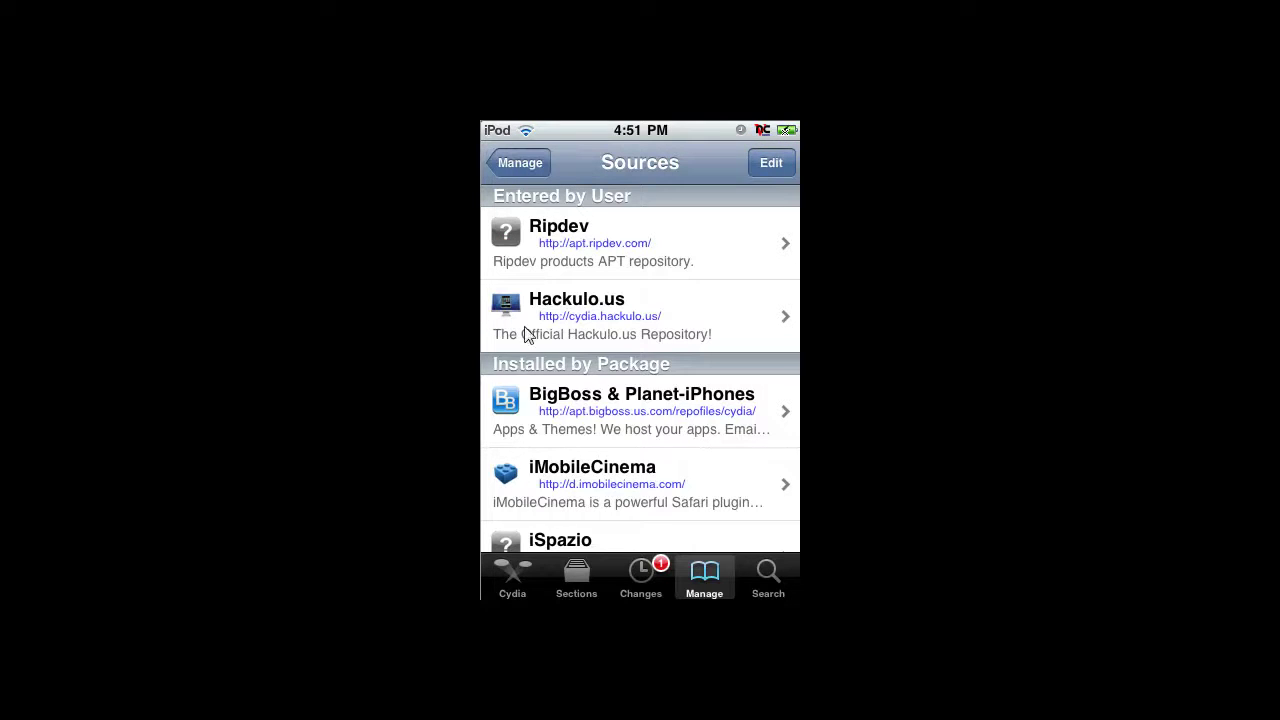
pyautogui.click(555, 312)
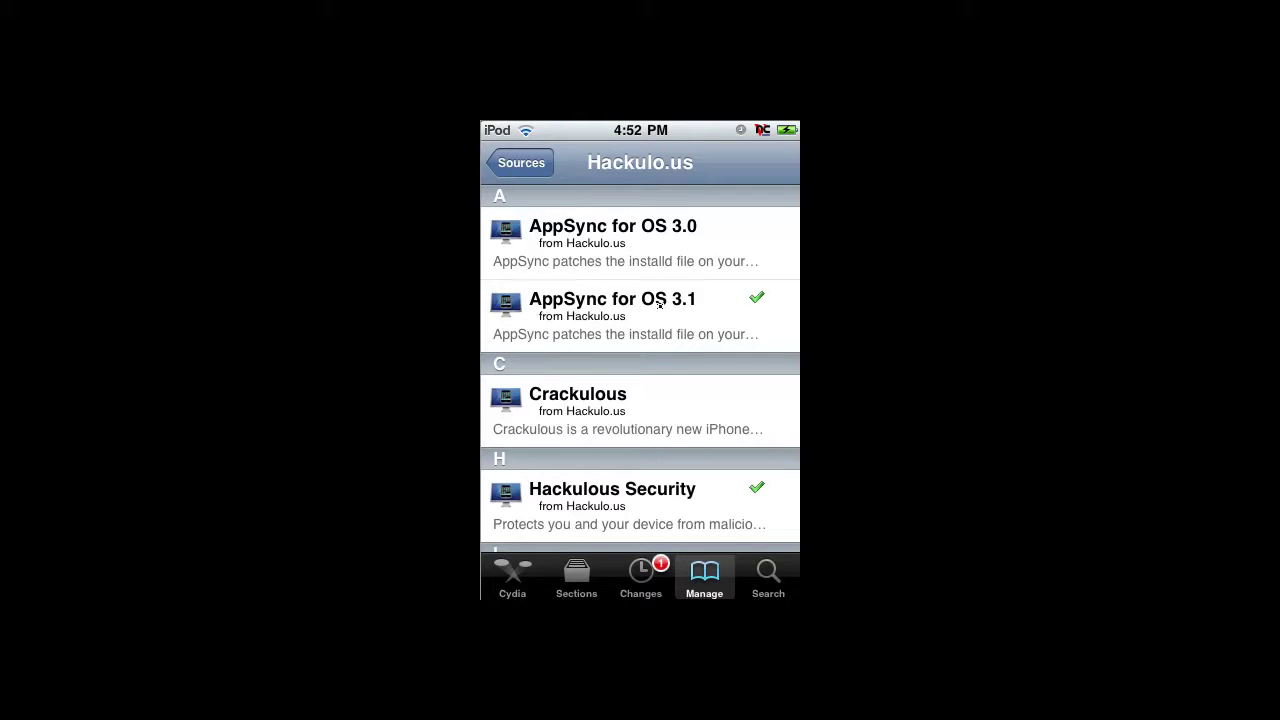
# View the AppSync for OS 3.1 details page, then exit Cydia to the iPod home screen
pyautogui.click(672, 306)
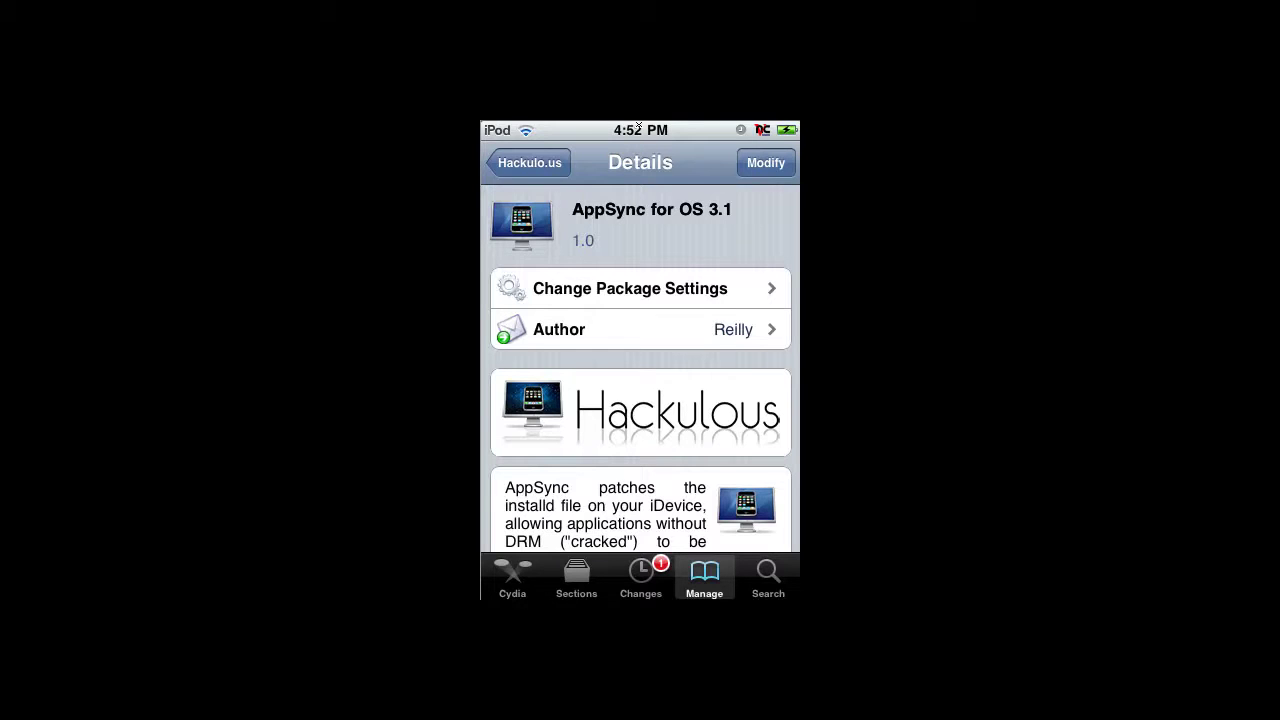
pyautogui.press('Home')
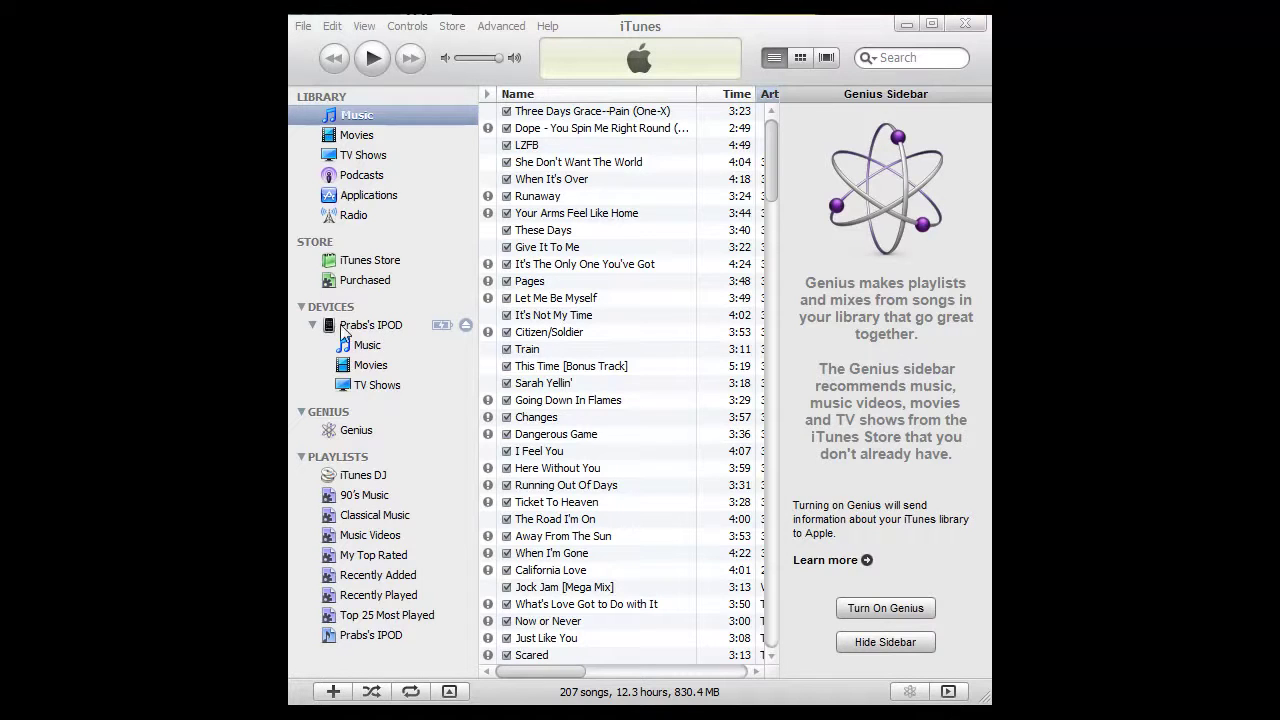
# On the iPod's Applications tab, keep Sync Applications enabled and apply to start syncing
pyautogui.click(408, 328)
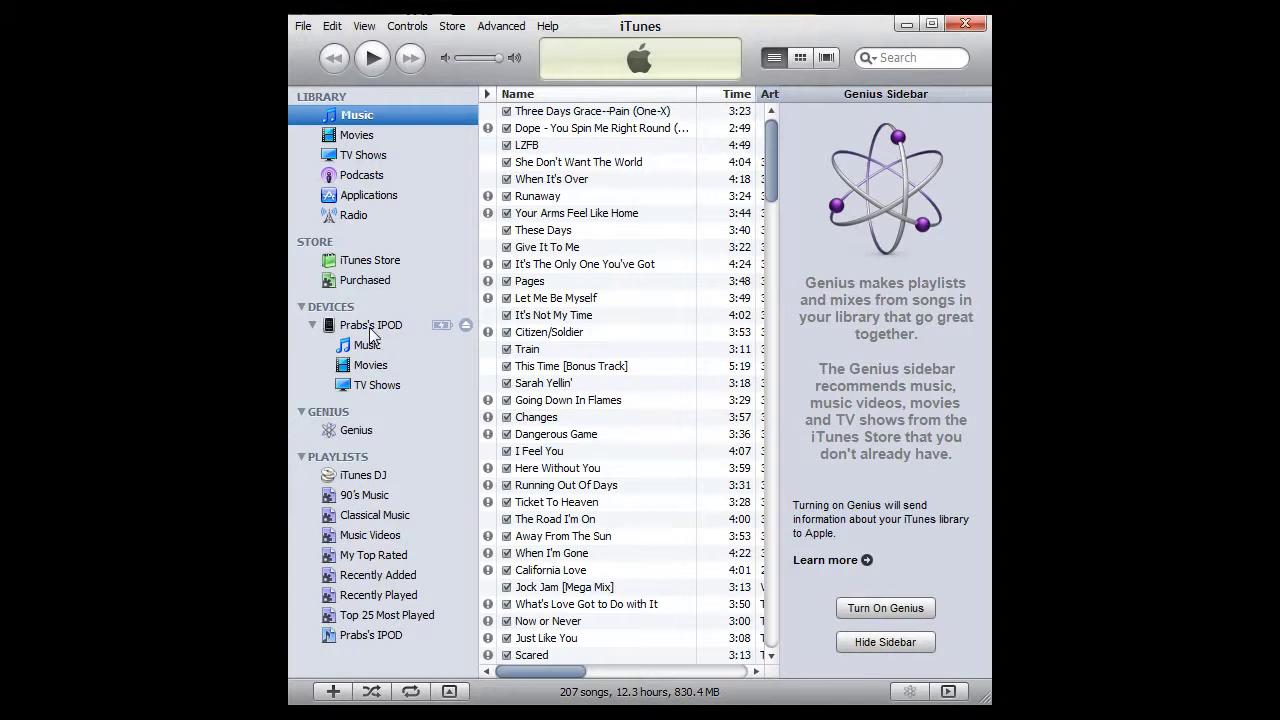
pyautogui.click(372, 330)
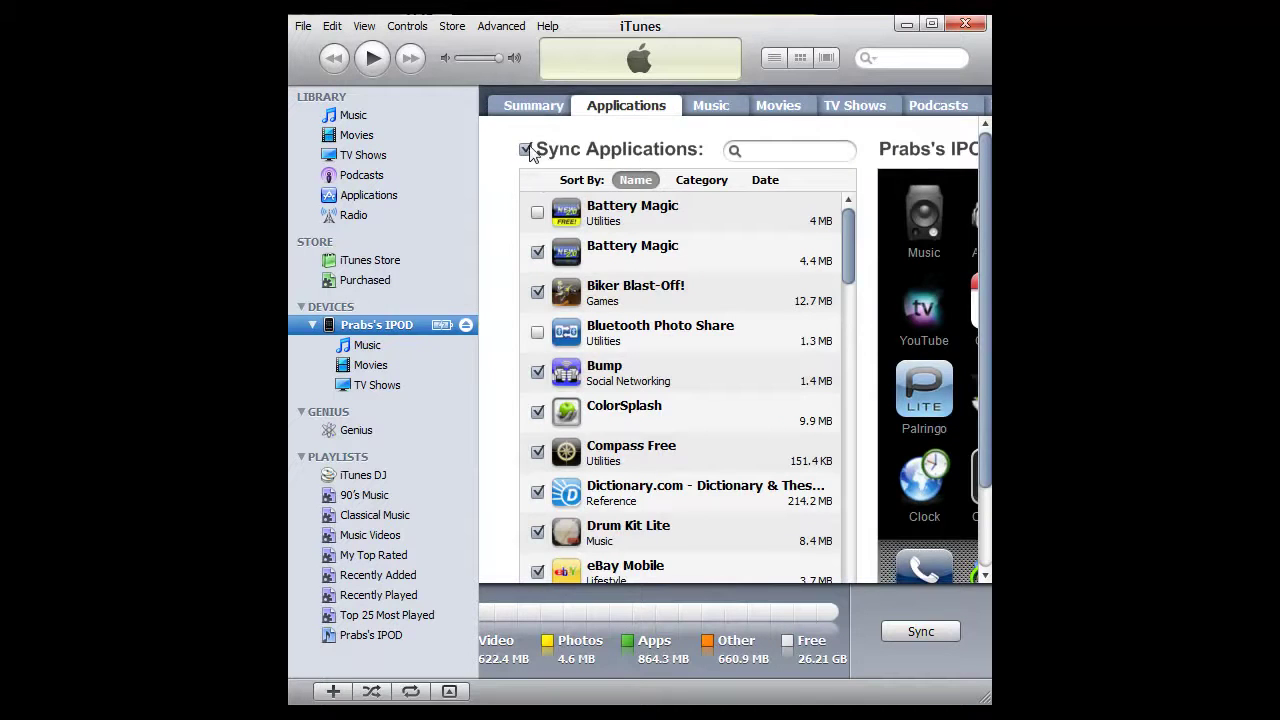
pyautogui.click(525, 151)
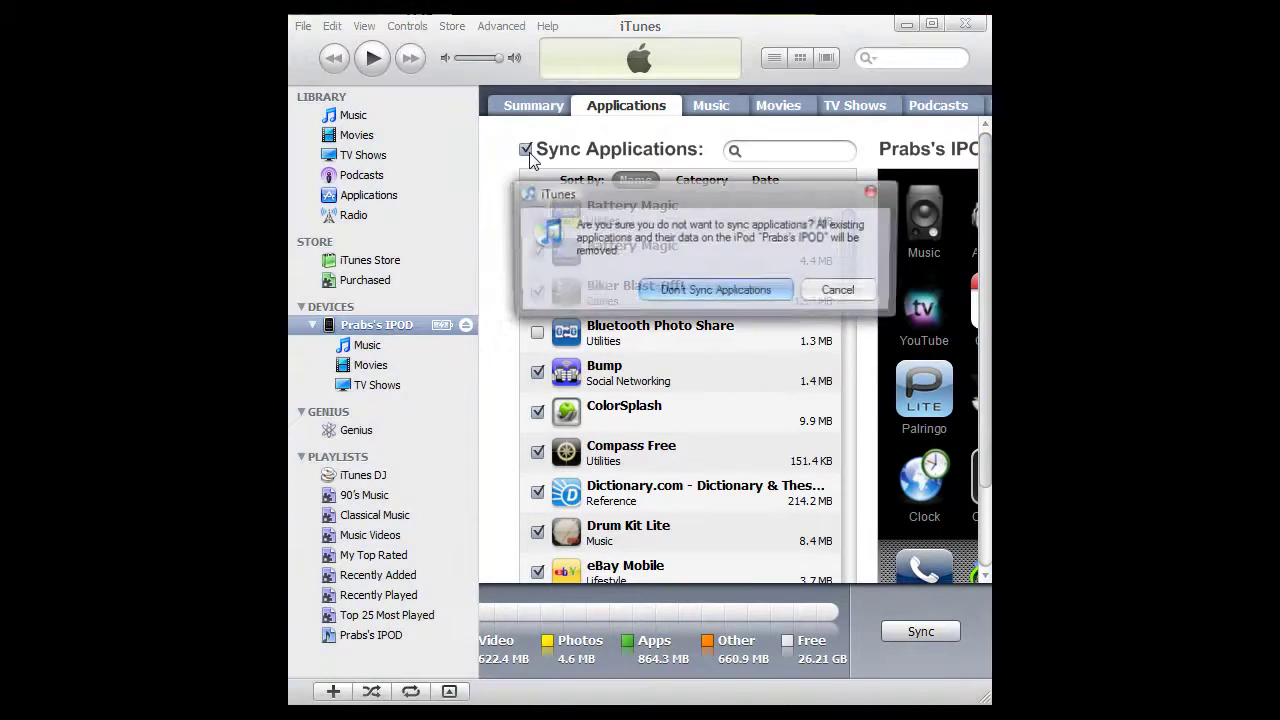
pyautogui.click(840, 291)
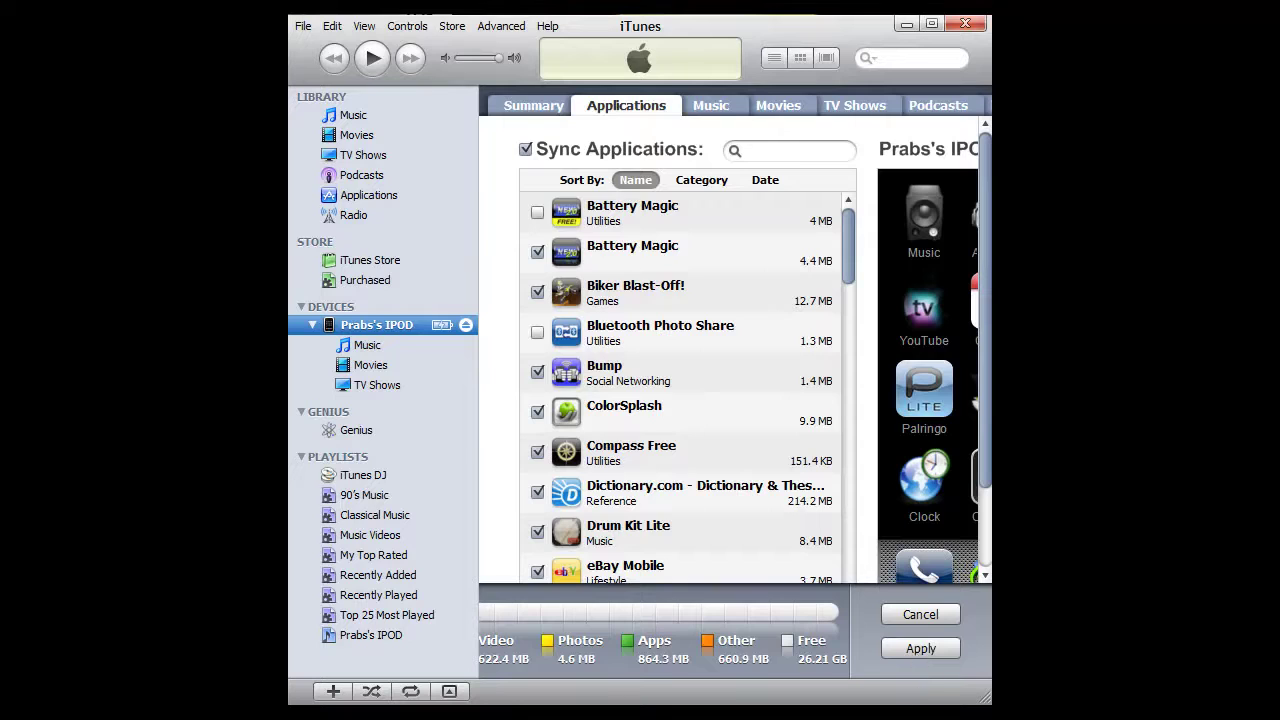
pyautogui.click(921, 648)
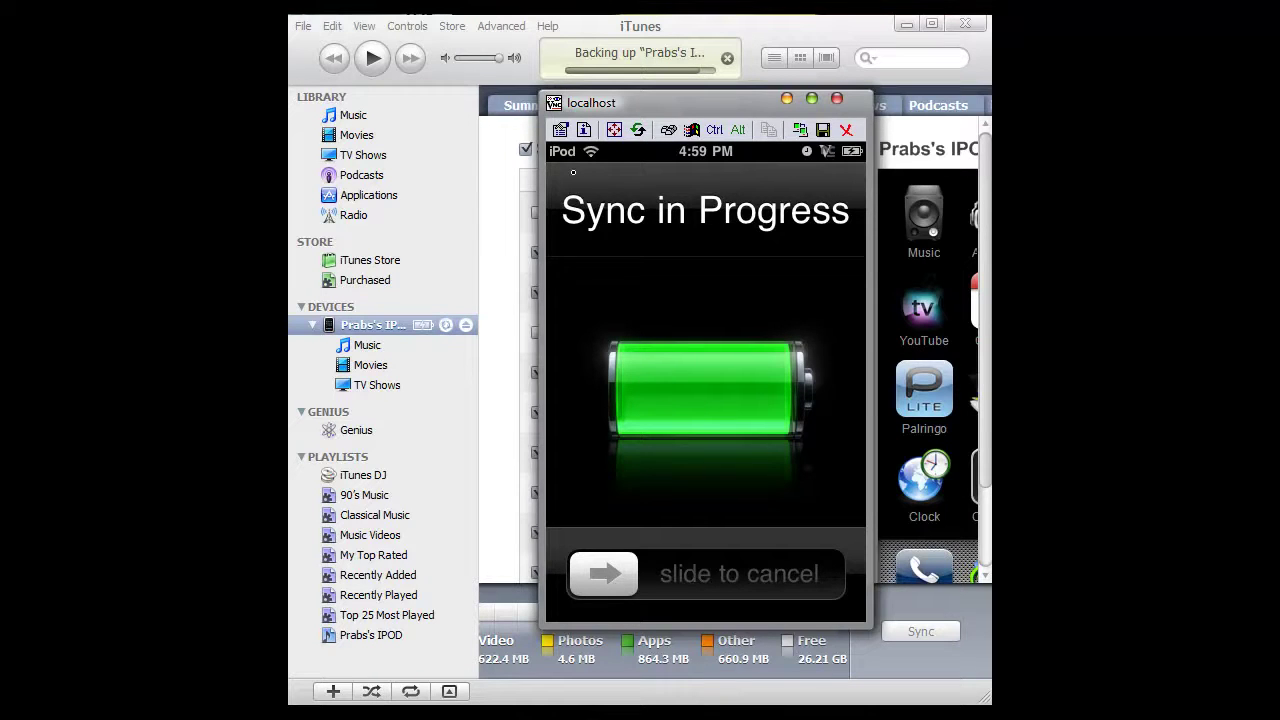
# Close the iPod mirror window, then move and widen iTunes to show the iPod's home screens
pyautogui.moveTo(705, 105); pyautogui.dragTo(647, 101)
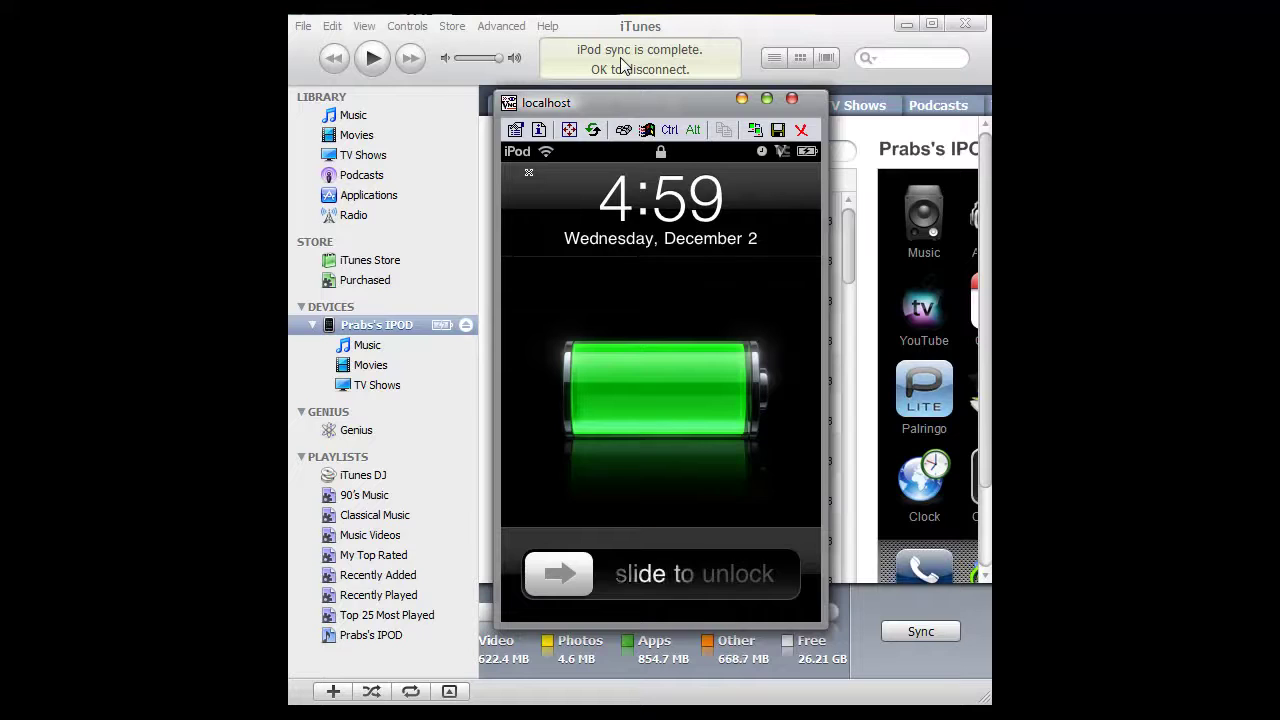
pyautogui.click(766, 98)
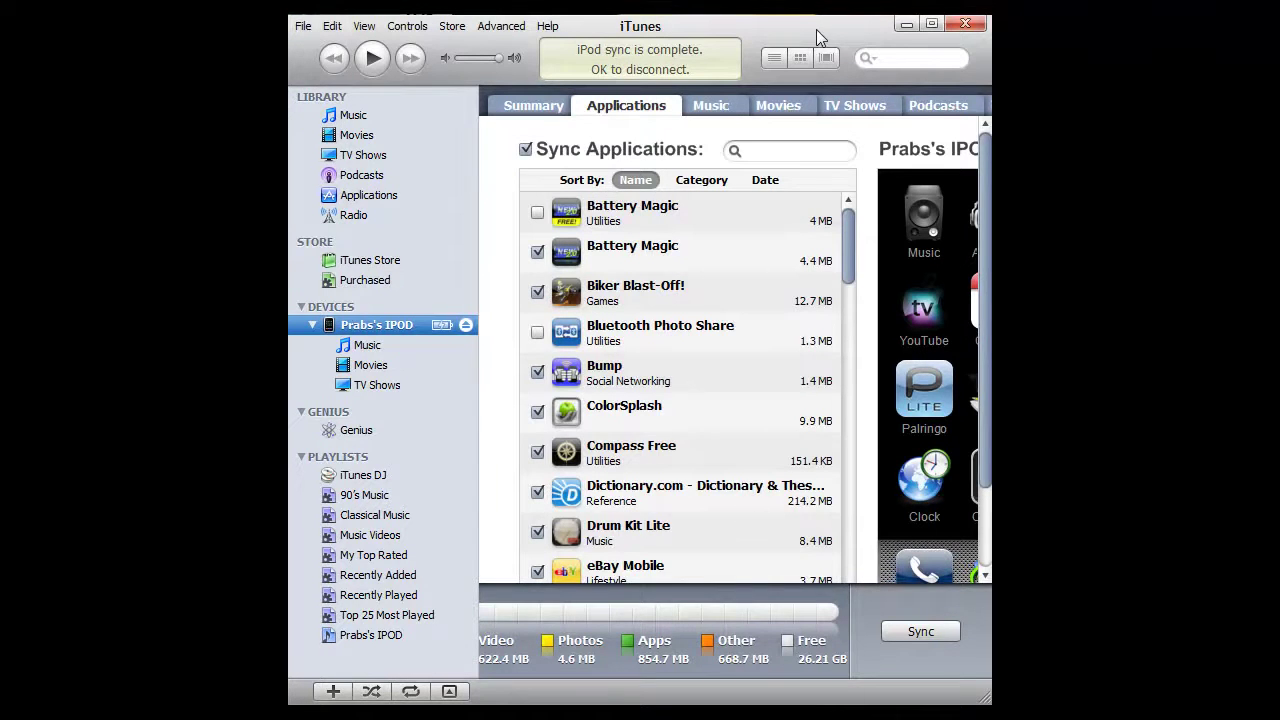
pyautogui.moveTo(816, 37); pyautogui.dragTo(578, 32)
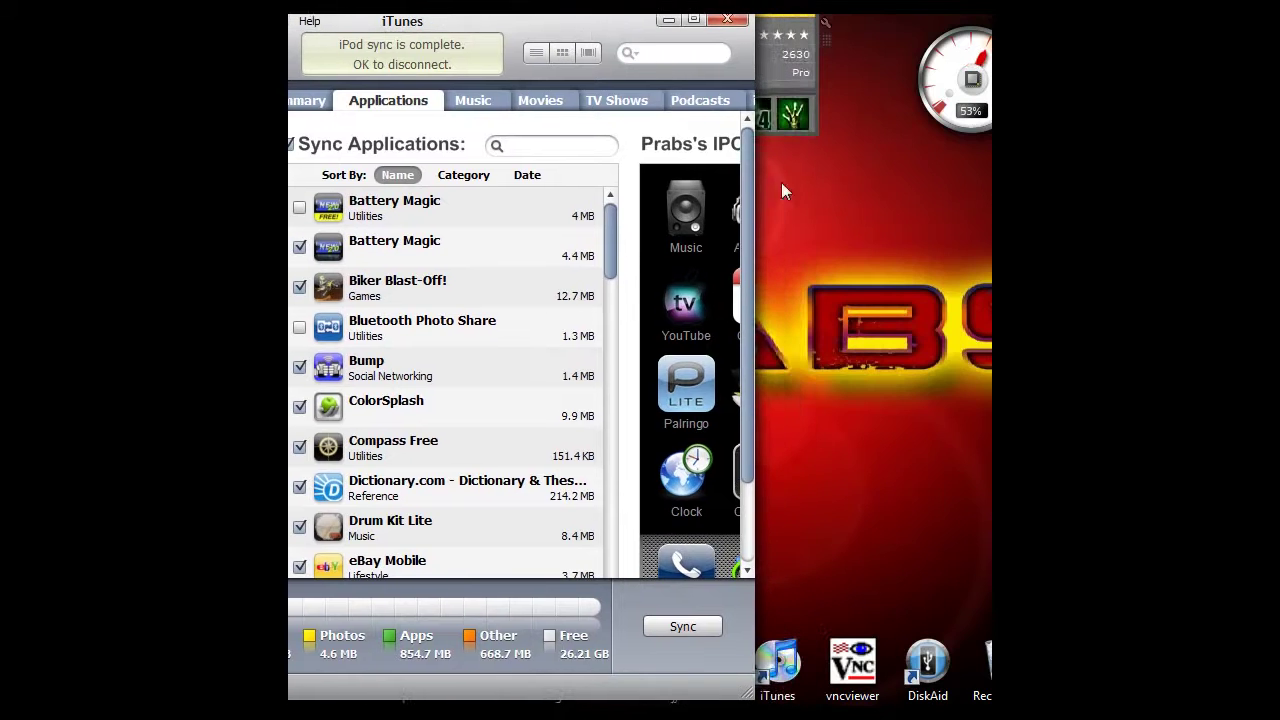
pyautogui.moveTo(757, 213); pyautogui.dragTo(994, 213)
# Enlarge the iTunes window and display the iPod's second home screen page
pyautogui.moveTo(814, 43); pyautogui.dragTo(715, 38)
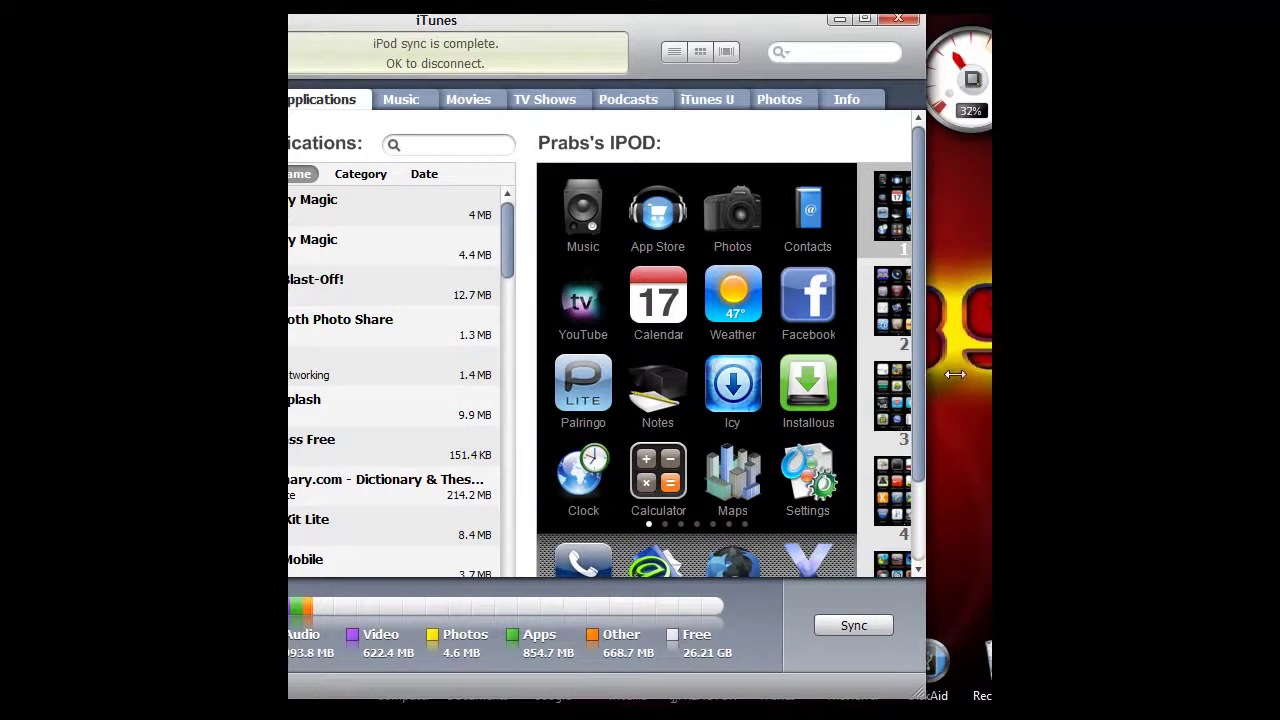
pyautogui.moveTo(955, 374); pyautogui.dragTo(992, 374)
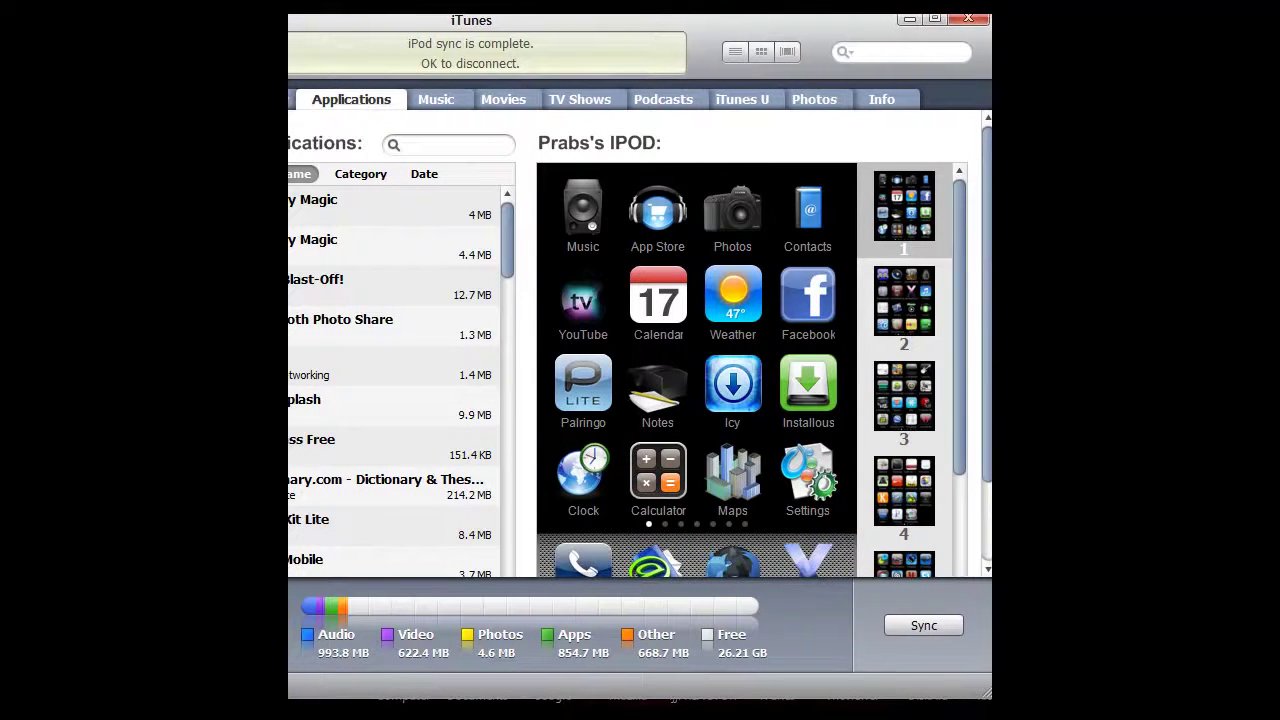
pyautogui.moveTo(851, 29); pyautogui.dragTo(851, 34)
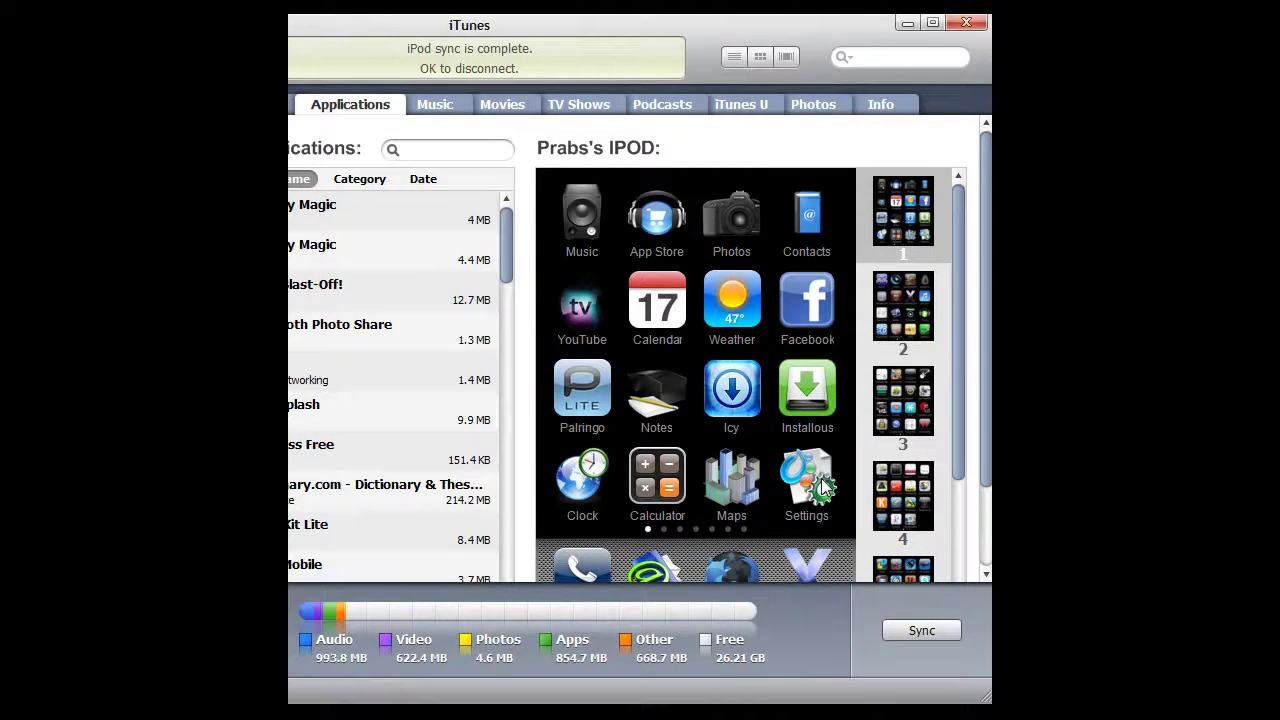
pyautogui.click(896, 312)
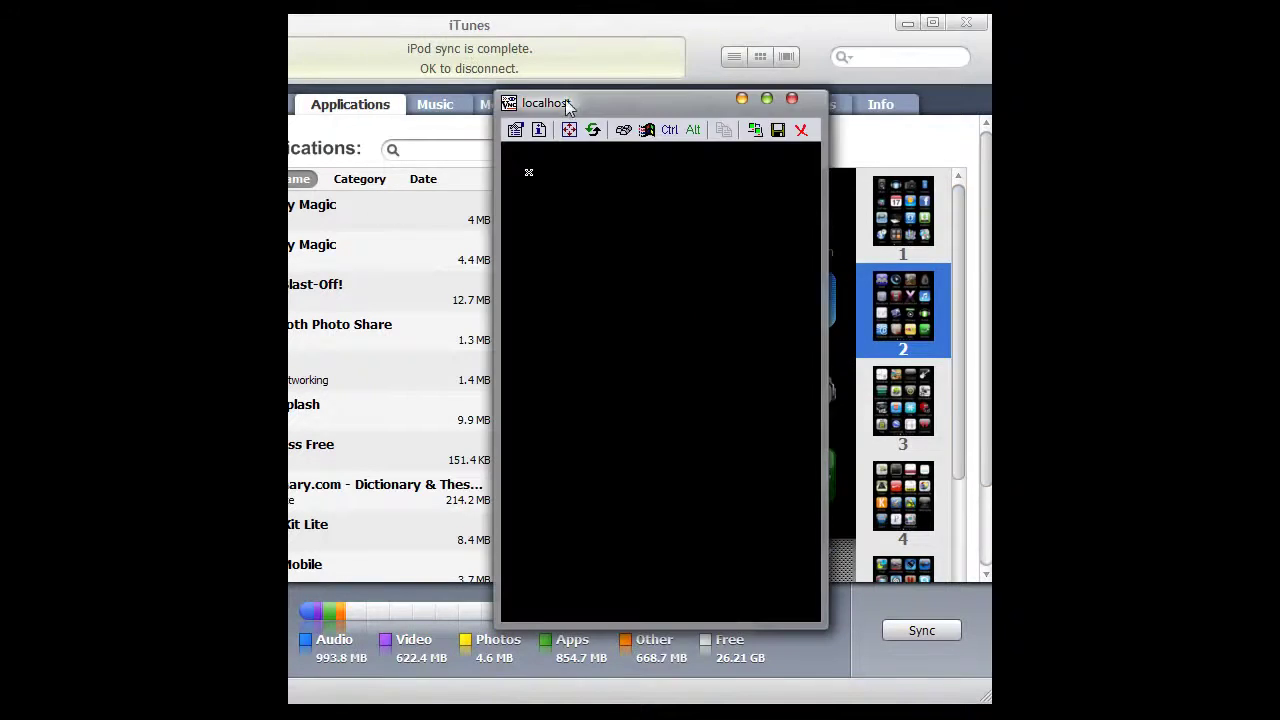
# Put the iTunes app in iPhoneus's spot and apply the arrangement to sync the iPod
pyautogui.moveTo(566, 101); pyautogui.dragTo(350, 101)
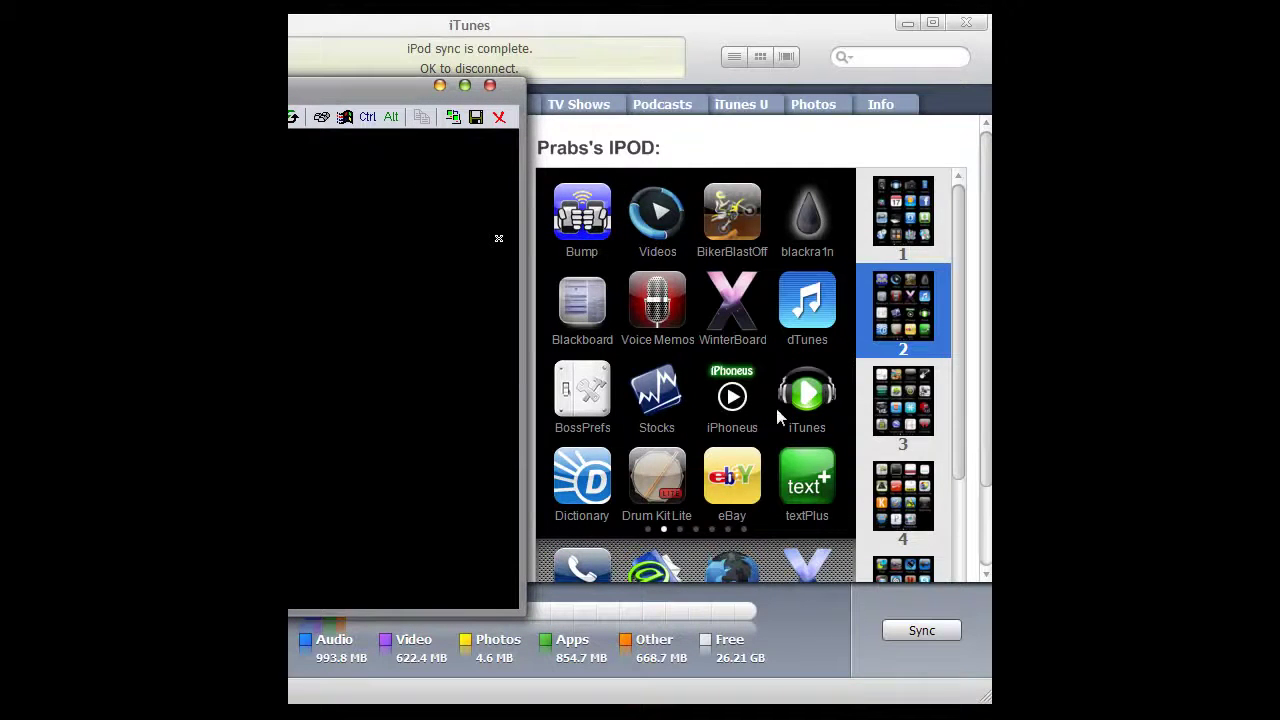
pyautogui.moveTo(778, 418); pyautogui.dragTo(728, 394)
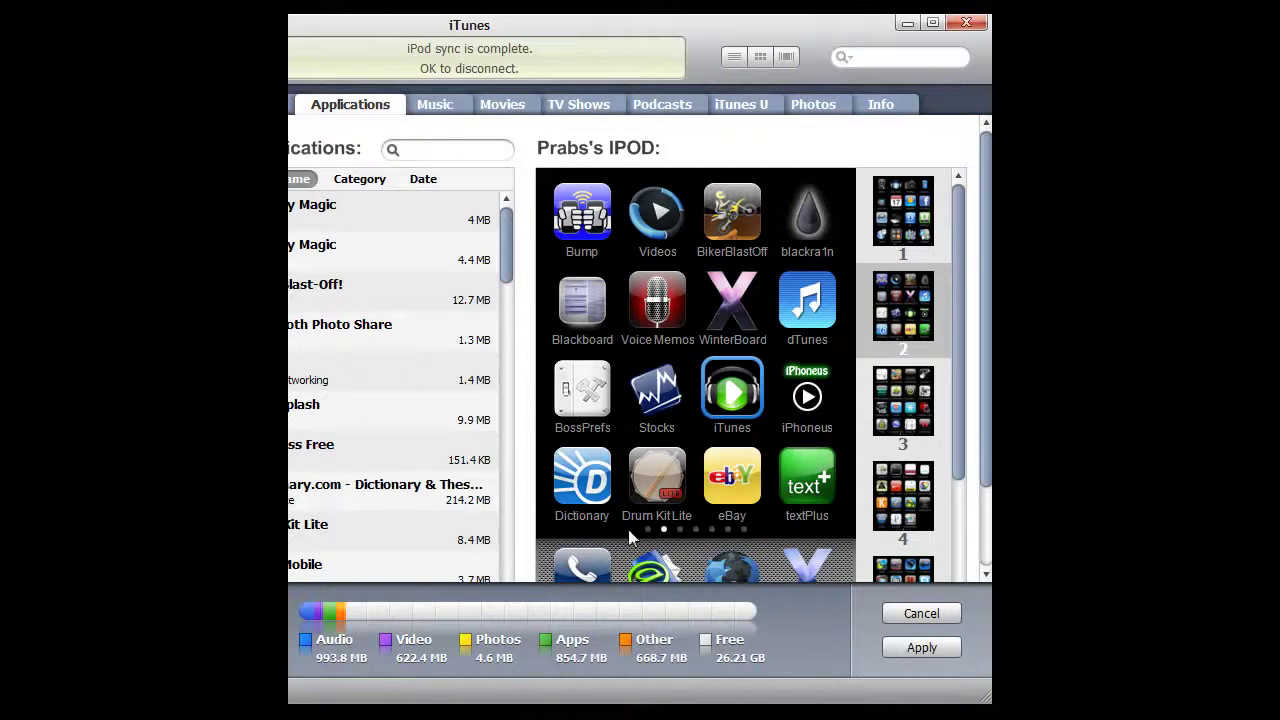
pyautogui.press('Return')
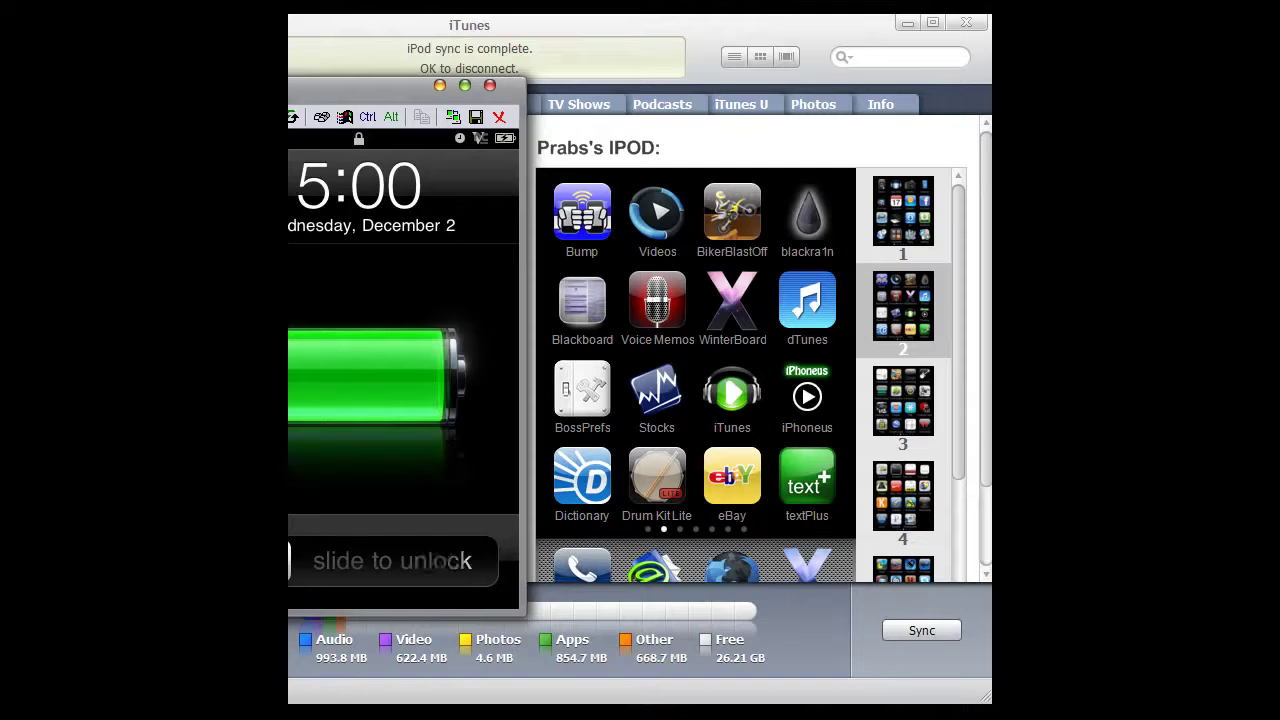
# Slide to unlock the iPod, retrying the swipe once
pyautogui.moveTo(292, 560); pyautogui.dragTo(447, 559)
pyautogui.moveTo(300, 560); pyautogui.dragTo(418, 557)
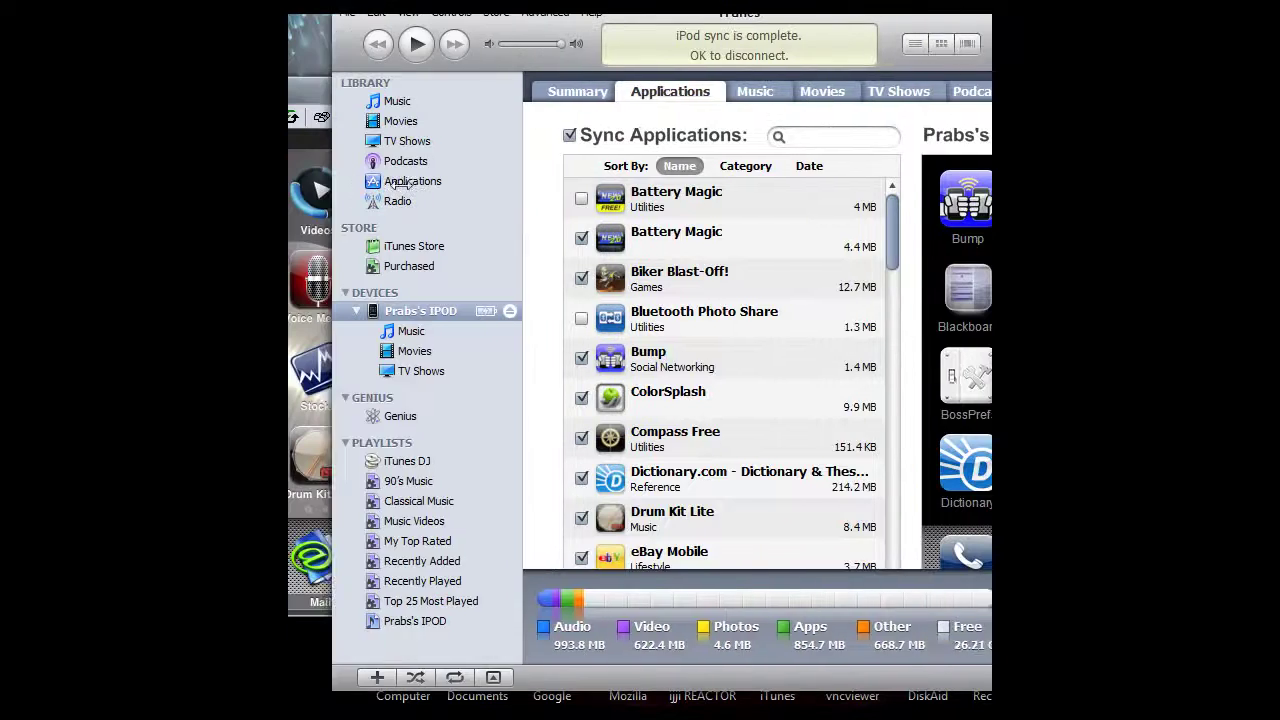
# Glance through the iTunes Help menu and dismiss it
pyautogui.click(519, 12)
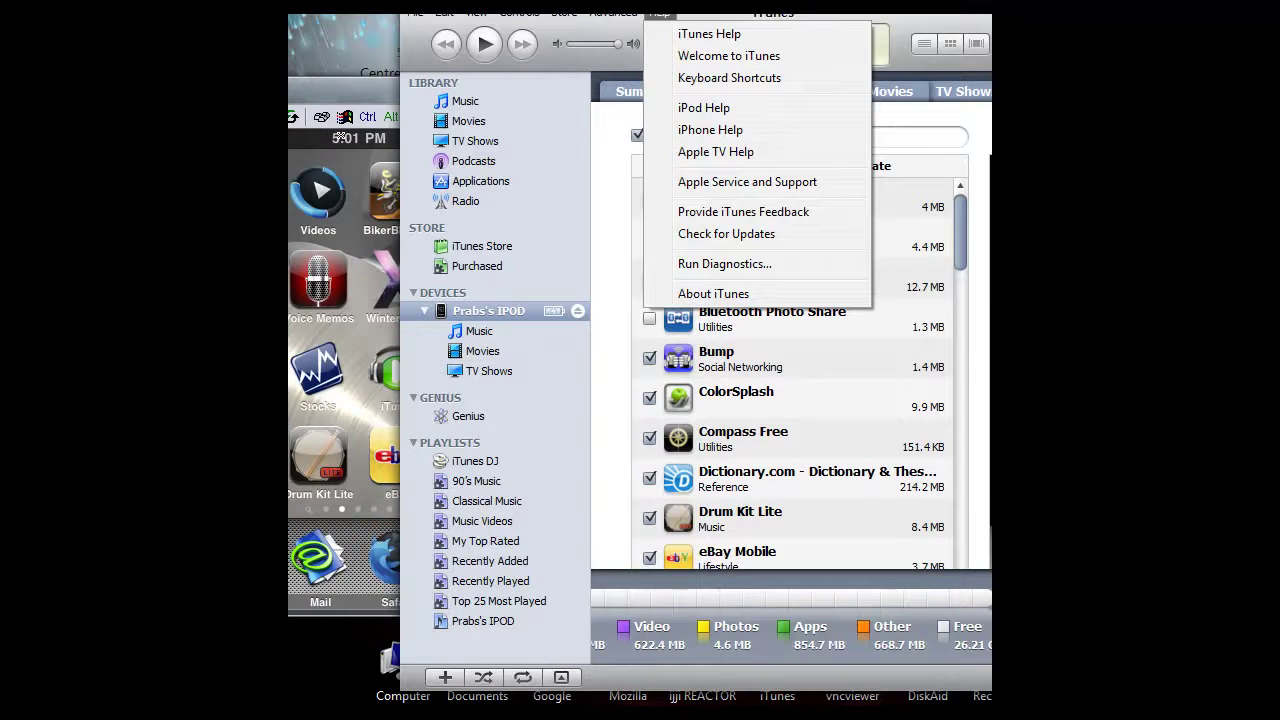
pyautogui.press('Escape')
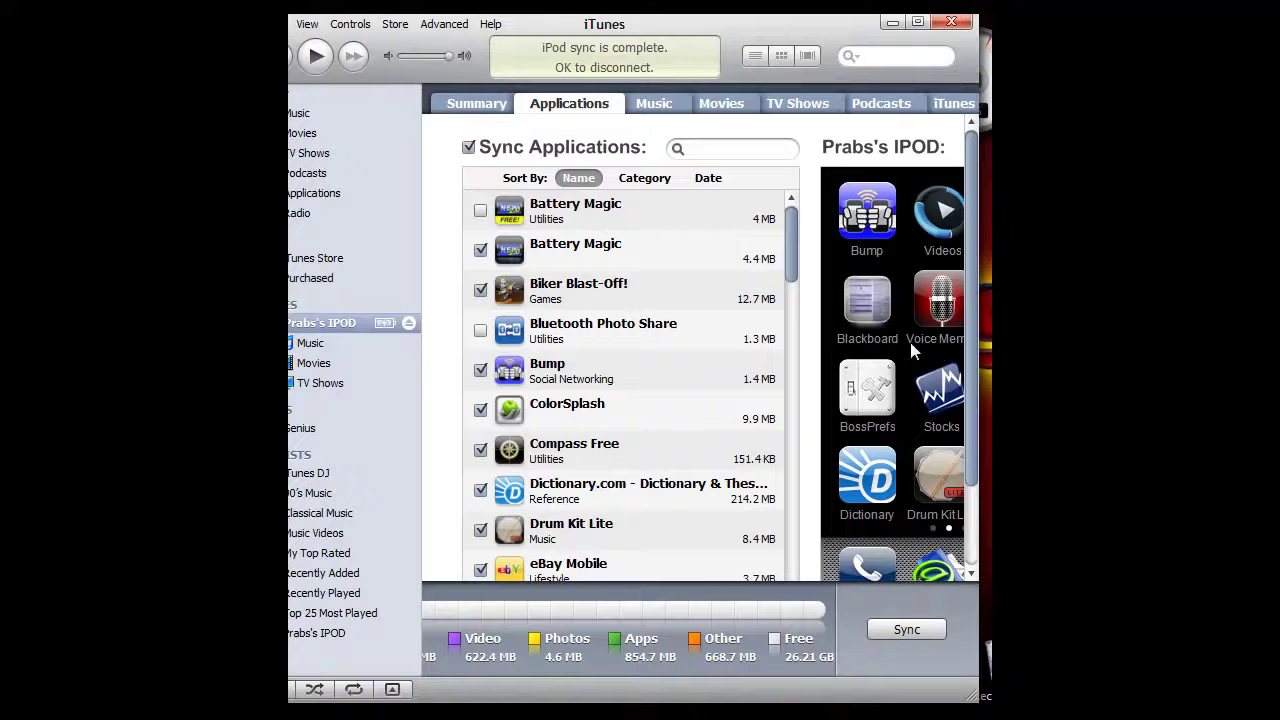
pyautogui.scroll(-1, 972, 427)
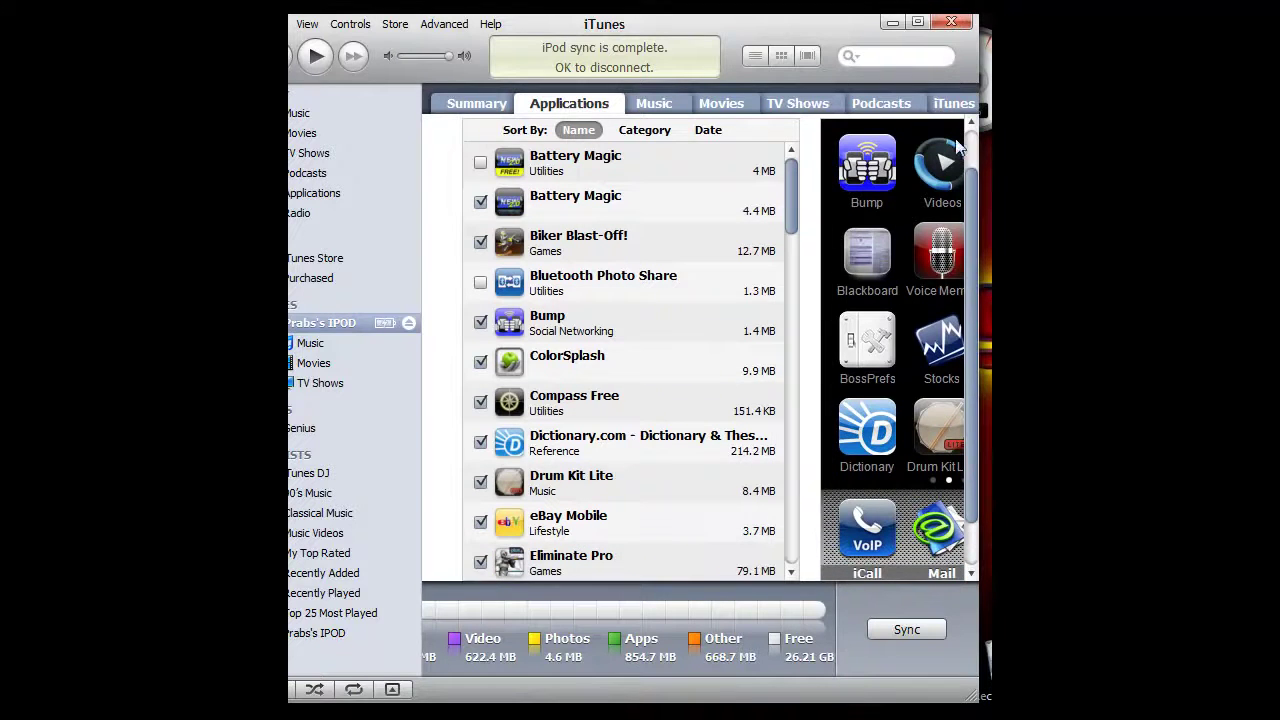
# Widen iTunes to show the whole second page, then move Voice Memos right past WinterBoard
pyautogui.moveTo(815, 28); pyautogui.dragTo(669, 40)
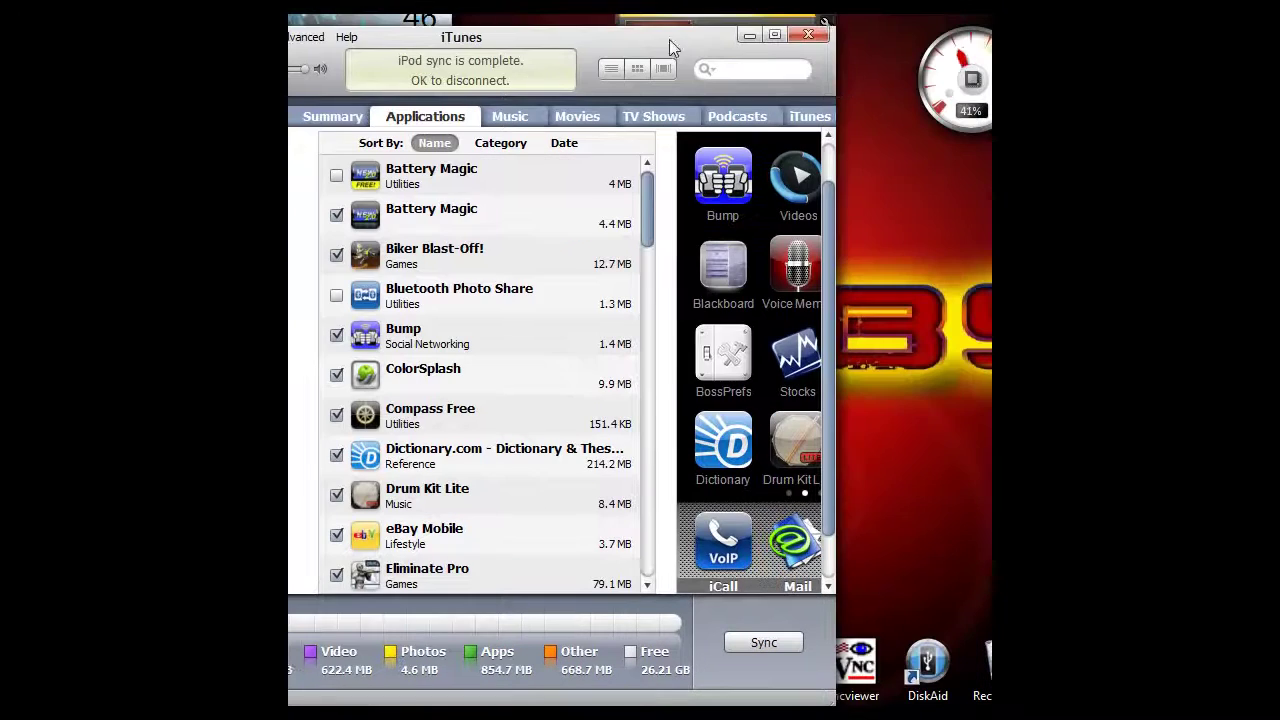
pyautogui.moveTo(831, 148); pyautogui.dragTo(986, 148)
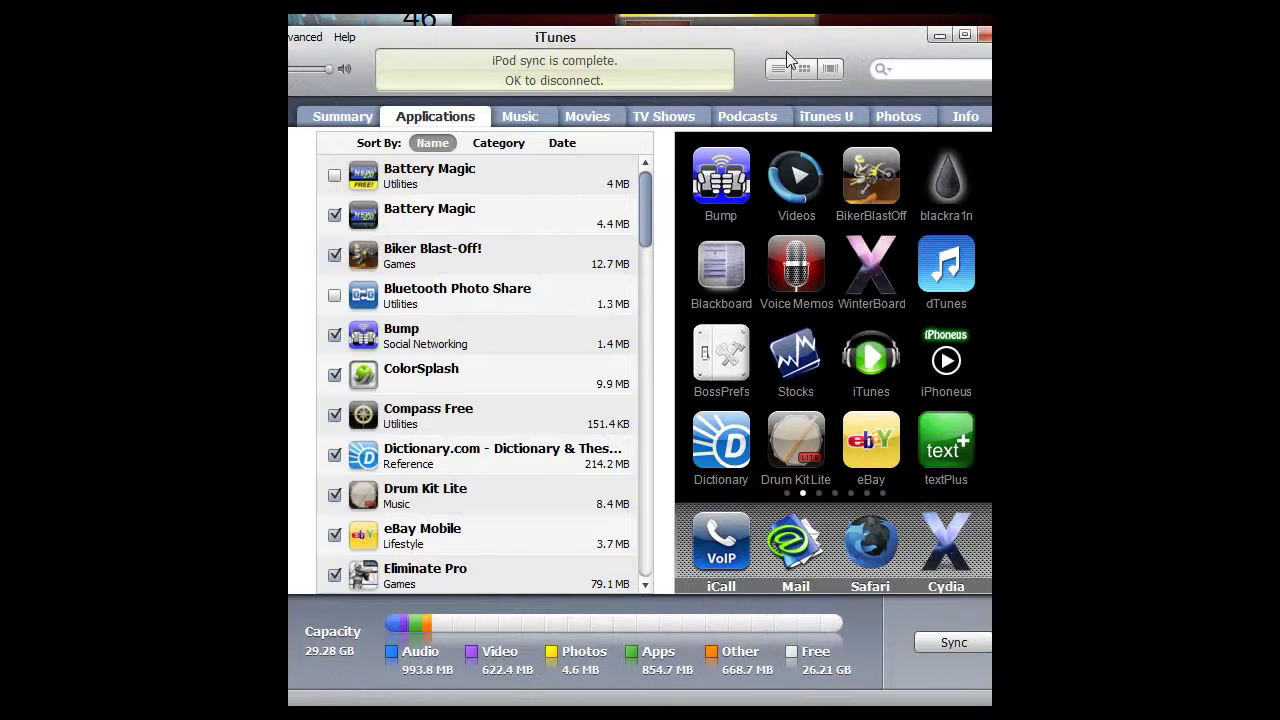
pyautogui.moveTo(790, 55); pyautogui.dragTo(742, 42)
pyautogui.click(859, 345)
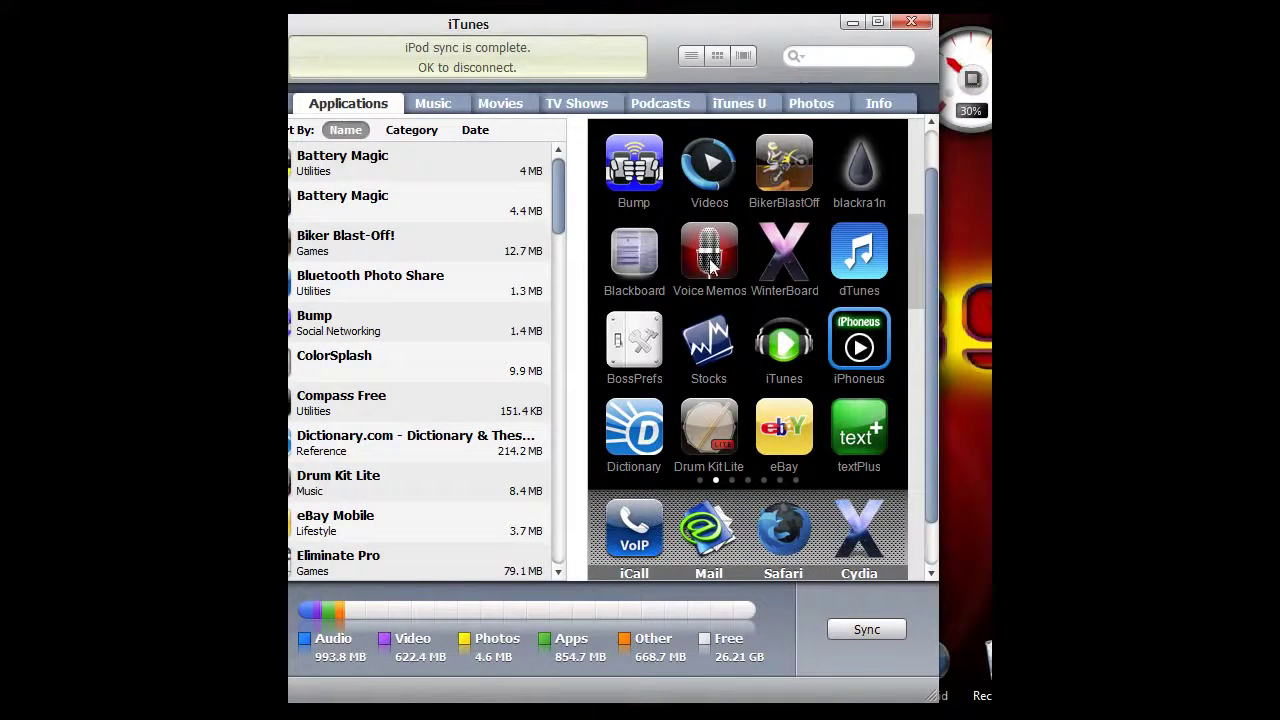
pyautogui.moveTo(712, 260); pyautogui.dragTo(799, 262)
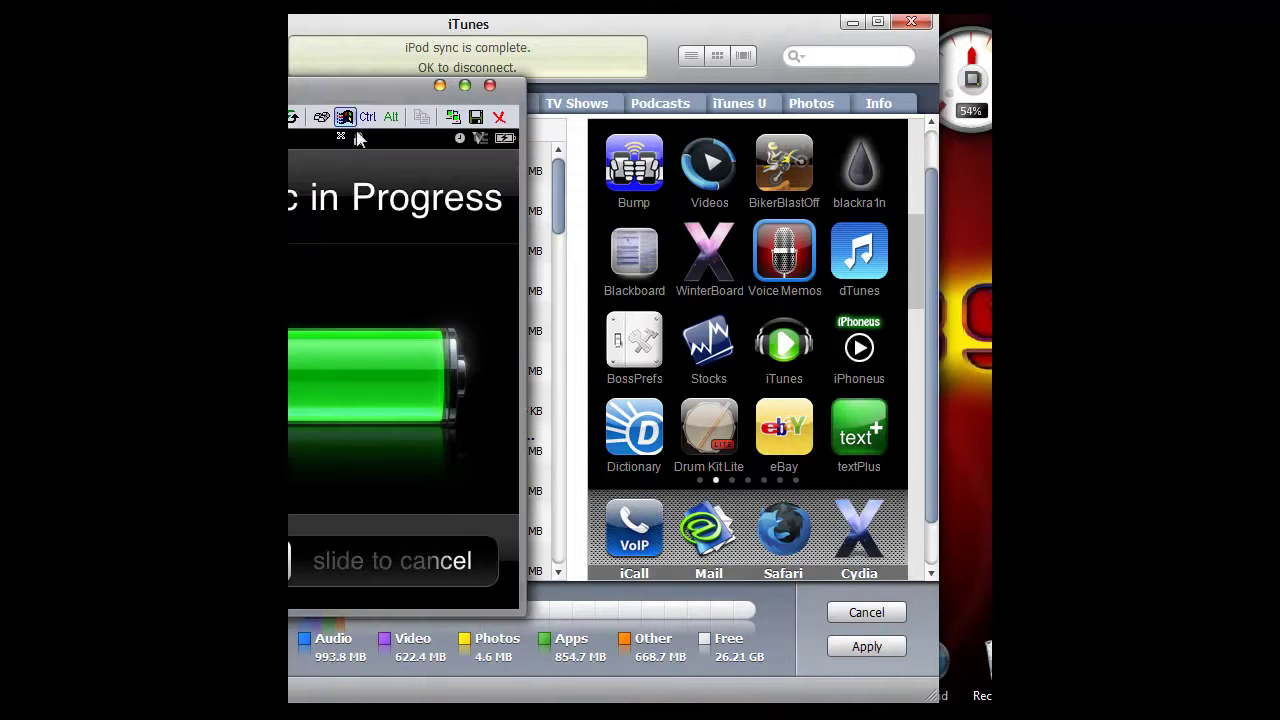
# Drag the iPod mirror window aside and lower it so the sync progress shows
pyautogui.moveTo(422, 99); pyautogui.dragTo(480, 82)
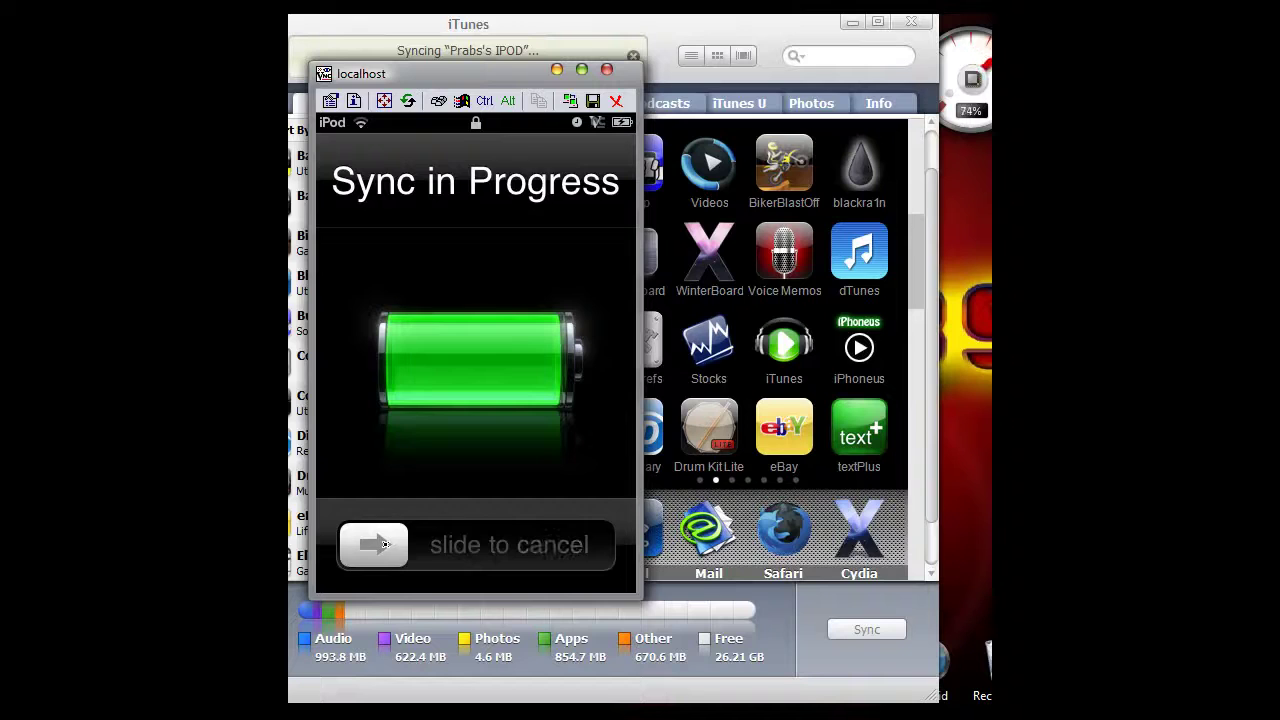
pyautogui.moveTo(479, 80); pyautogui.dragTo(478, 104)
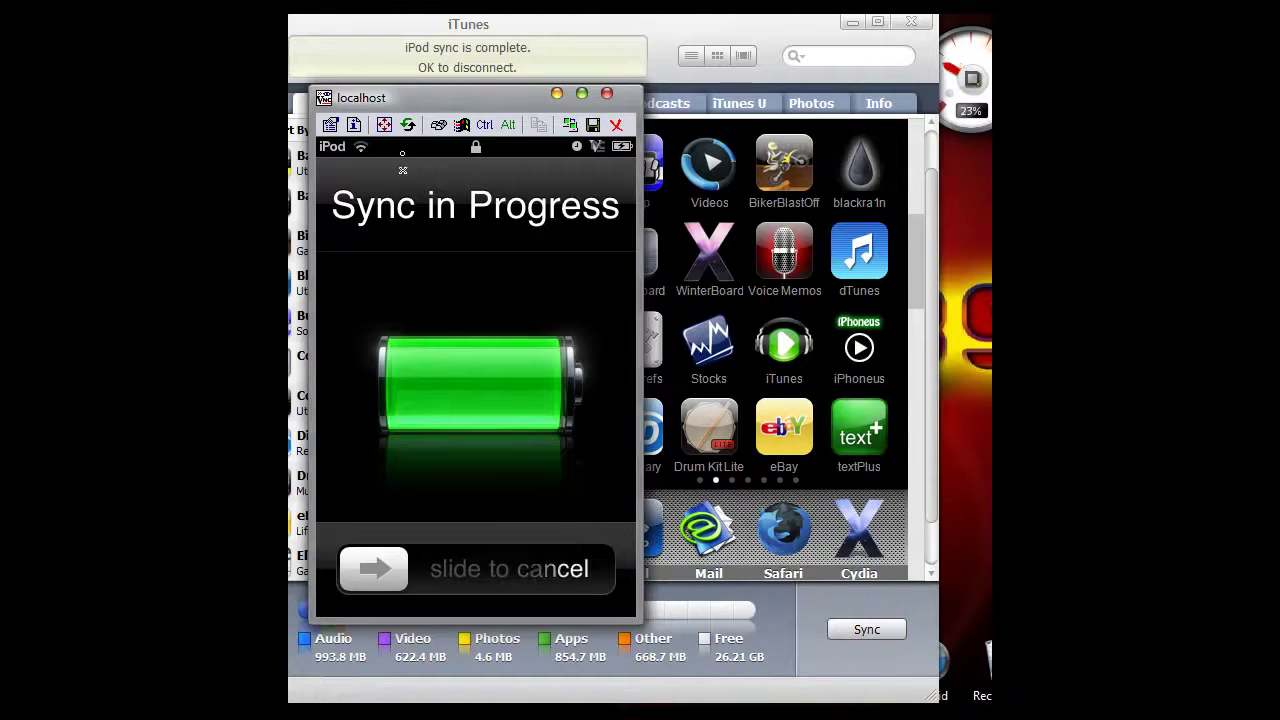
# Refresh the mirrored iPod screen, reposition its window, and swipe to the next home-screen page
pyautogui.click(407, 125)
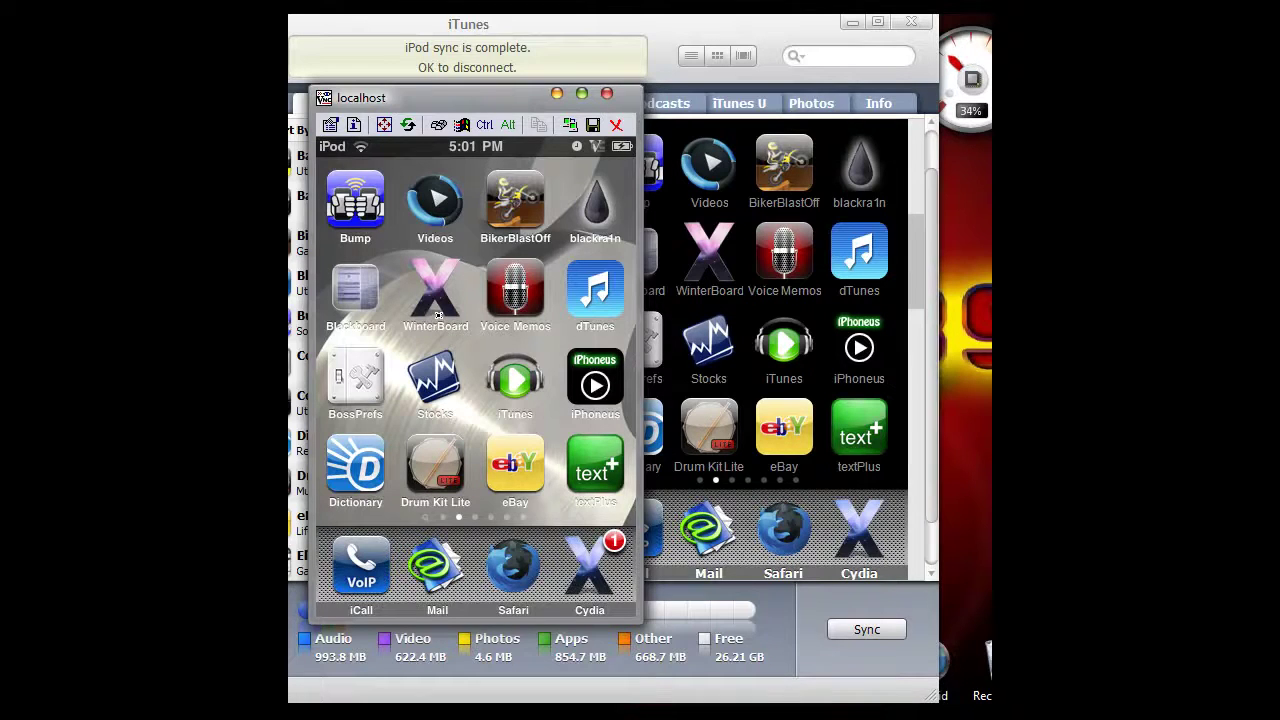
pyautogui.moveTo(505, 104); pyautogui.dragTo(462, 86)
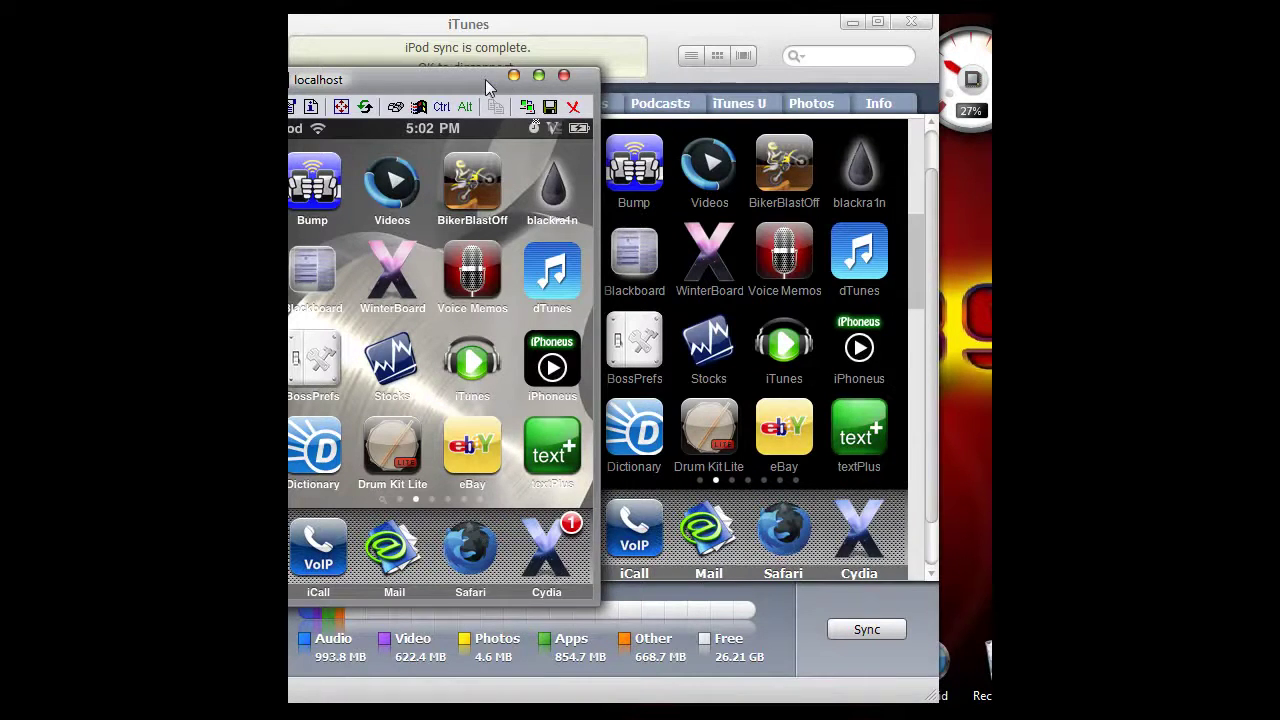
pyautogui.moveTo(485, 79); pyautogui.dragTo(498, 77)
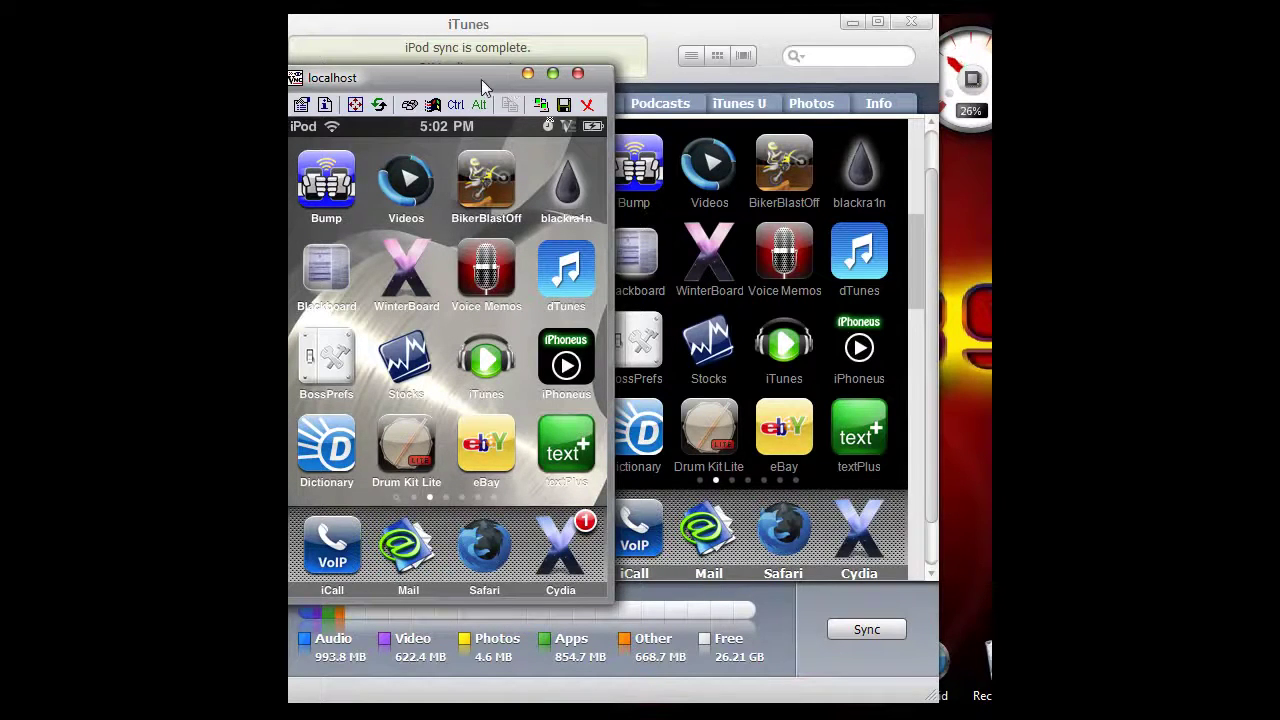
pyautogui.moveTo(481, 79); pyautogui.dragTo(488, 78)
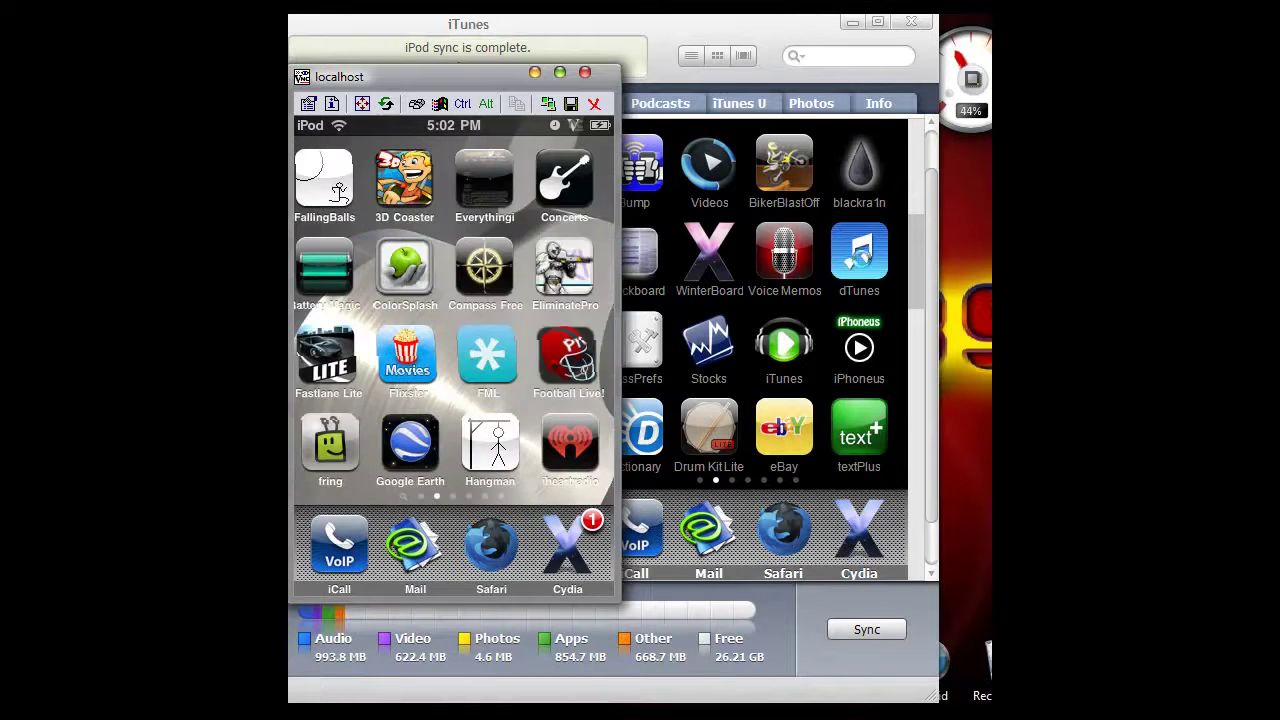
pyautogui.moveTo(859, 262); pyautogui.dragTo(770, 275)
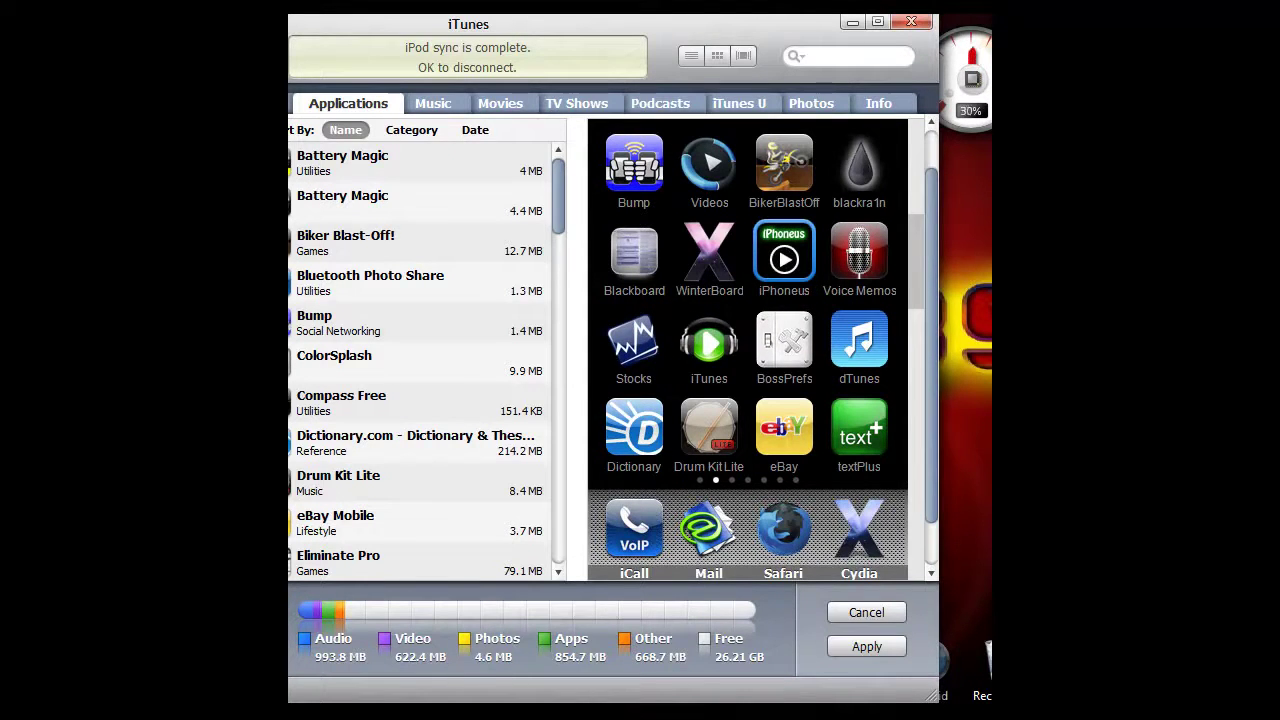
# Minimize both iTunes and the VNC localhost window
pyautogui.click(852, 21)
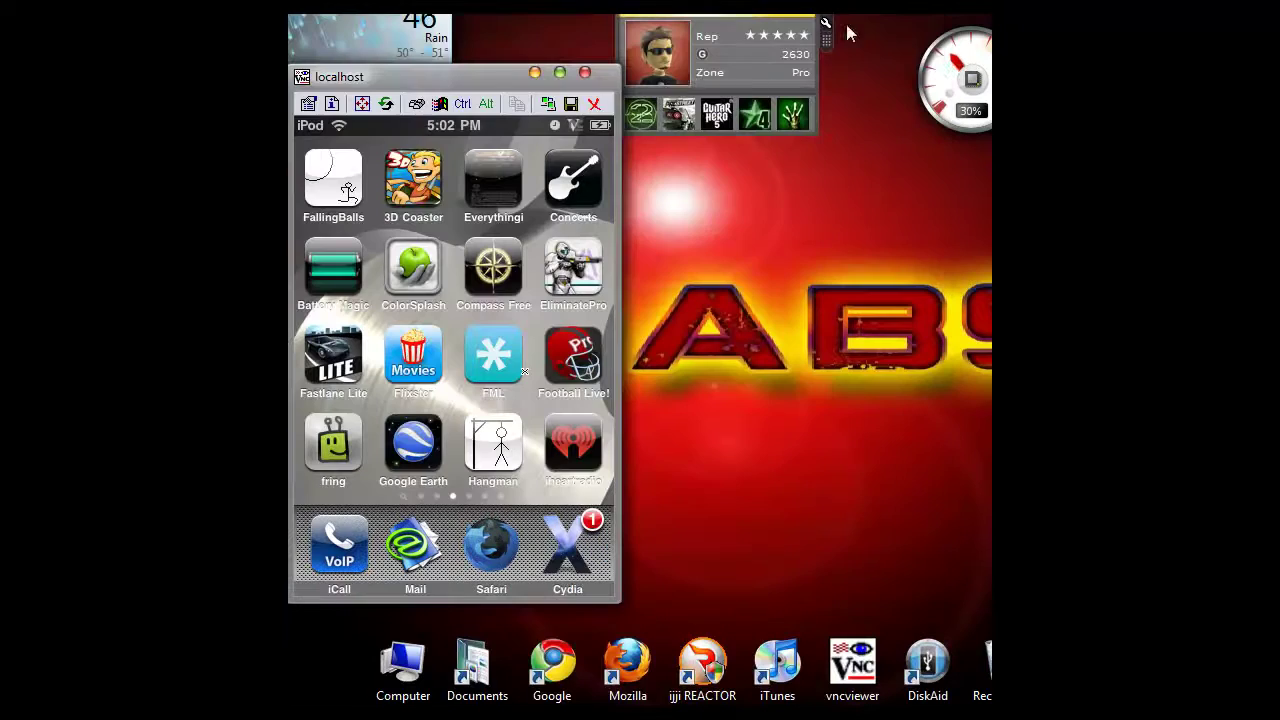
pyautogui.click(535, 74)
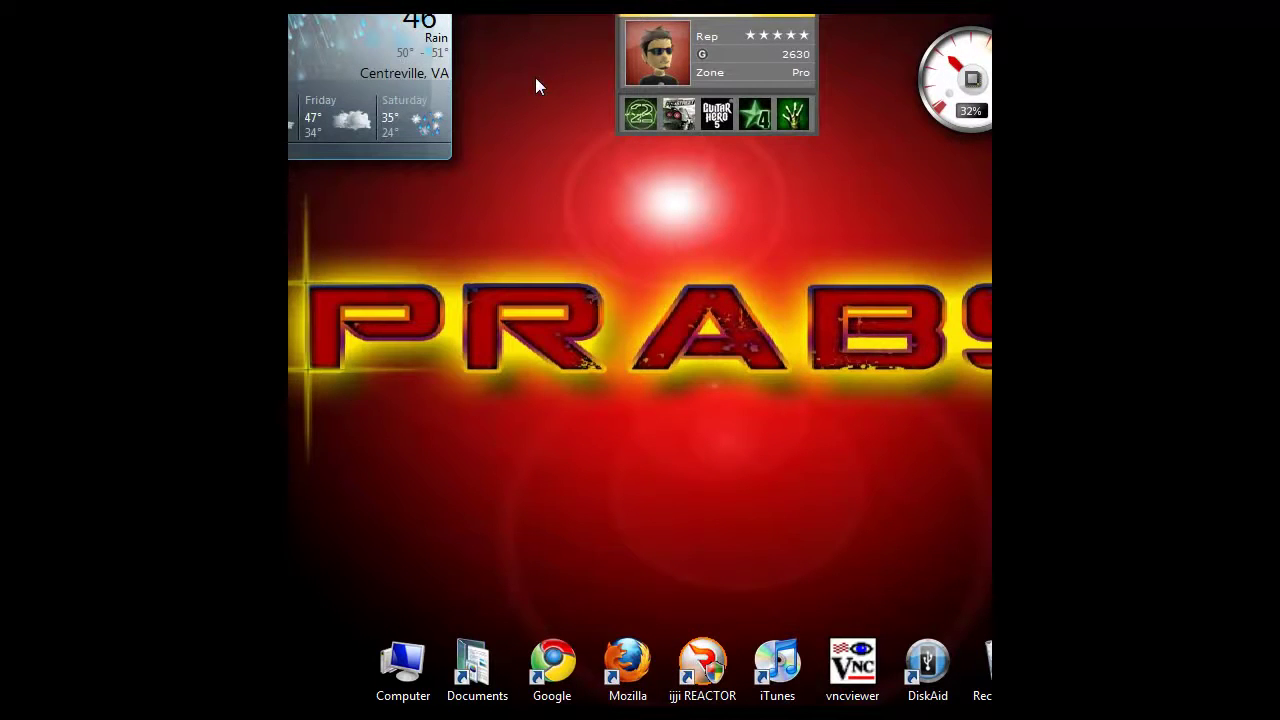